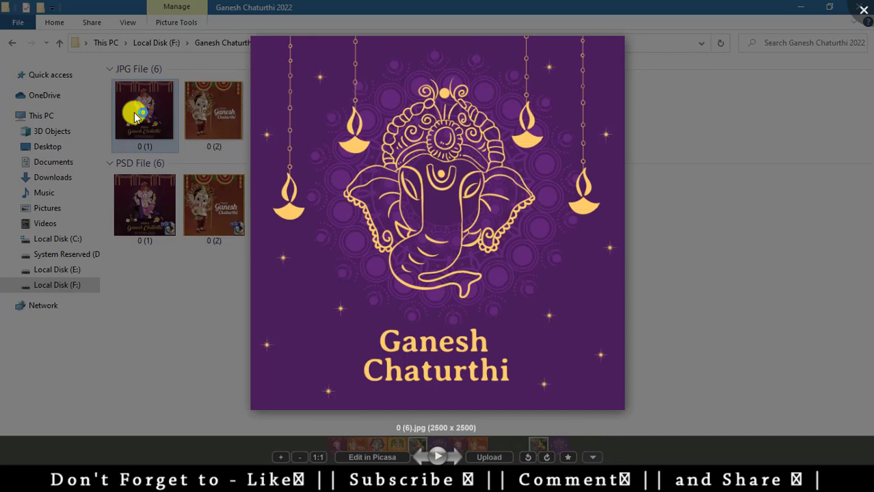
- Close the image preview and view the combined properties of all six PSD templates
click(135, 116)
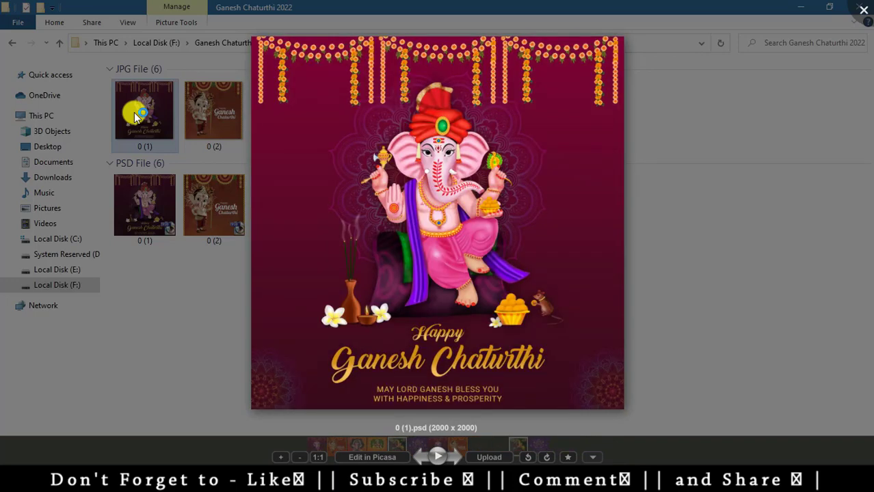
click(864, 13)
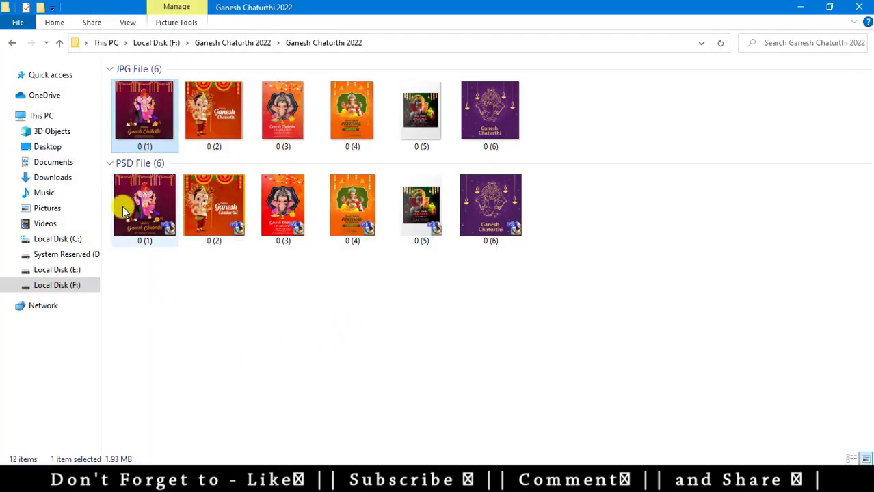
click(125, 217)
shift+click(501, 217)
right_click(495, 219)
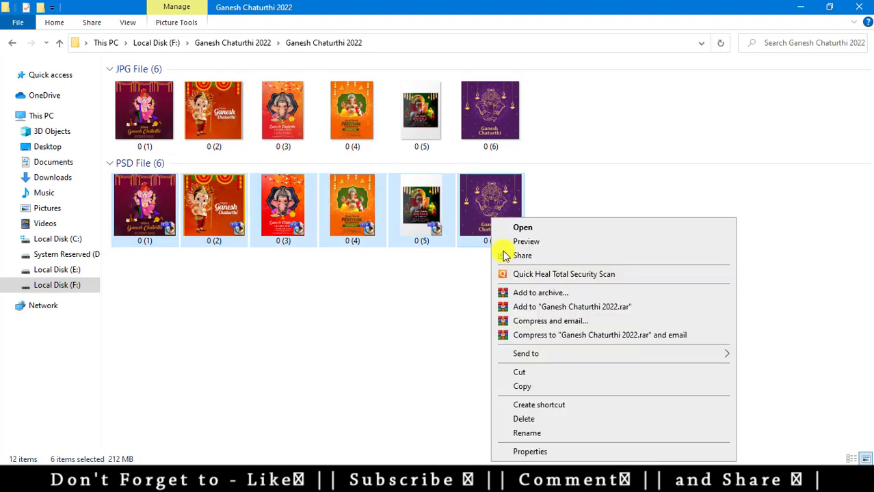
click(531, 451)
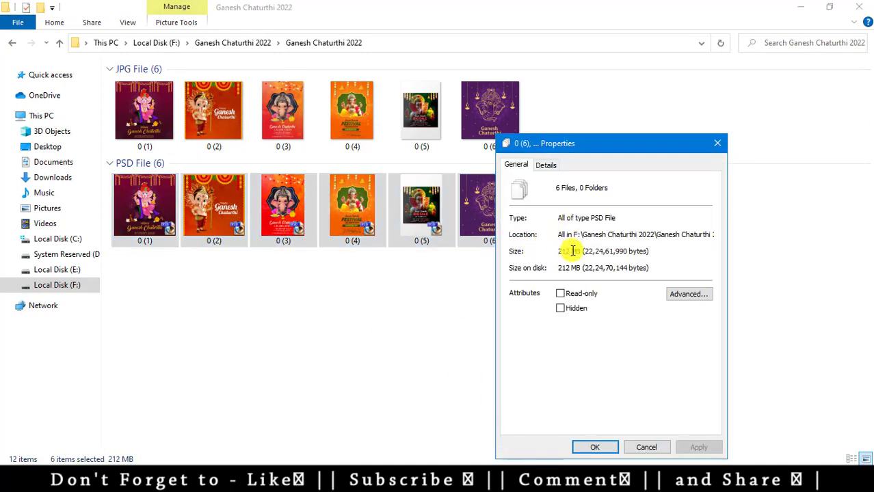
- Confirm the 212 MB total and send 0 (1).psd to Photoshop
click(726, 139)
click(115, 287)
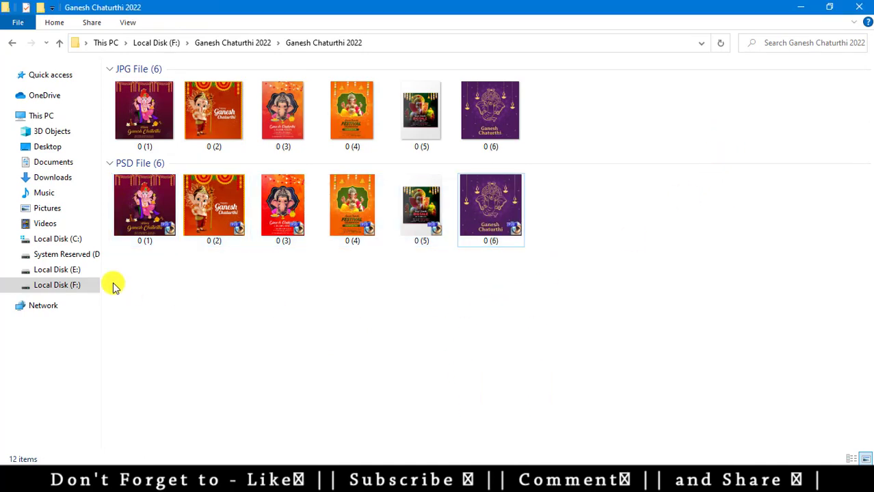
drag(139, 208, 285, 296)
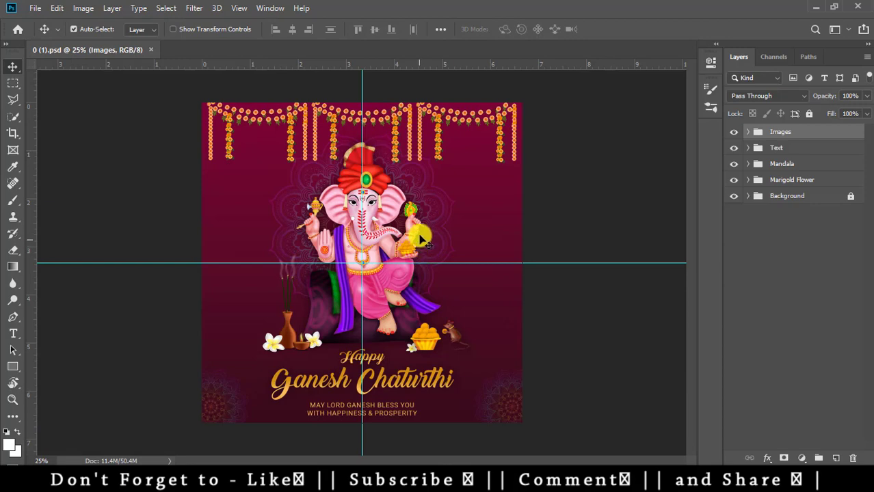
- Zoom the flyer to 50% and select the top-left Marigold Flower garland layer
key(ctrl+plus)
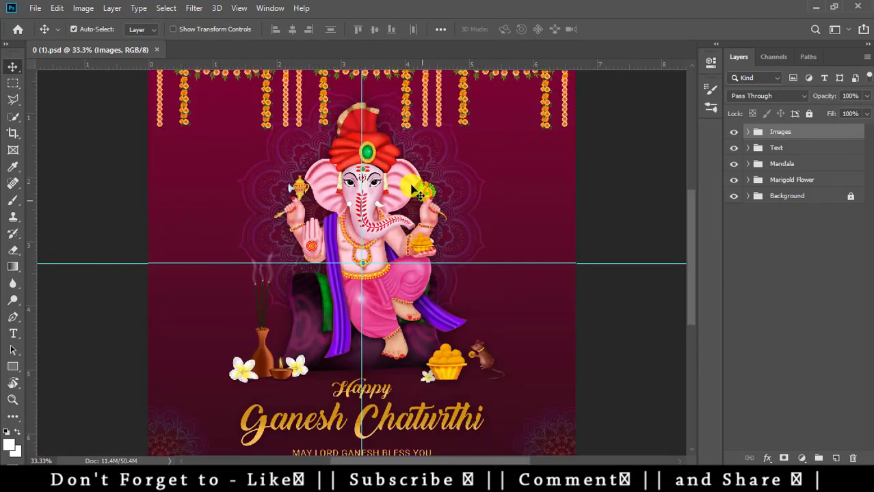
key(ctrl+plus)
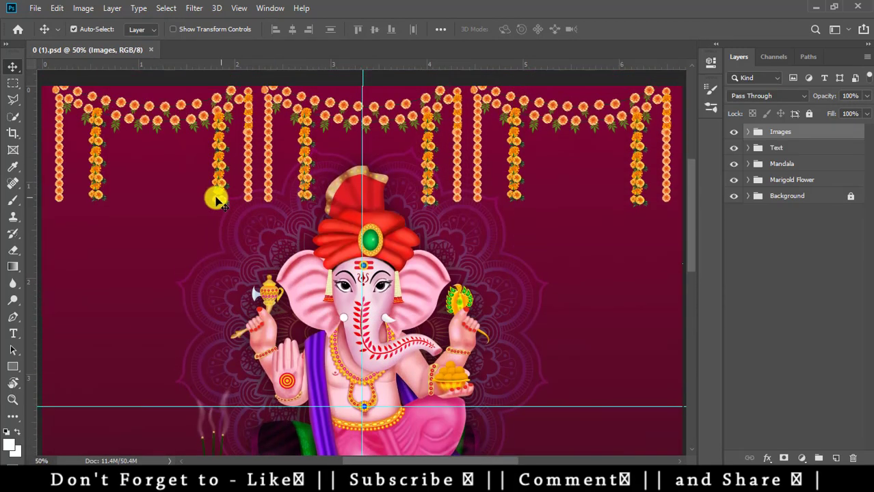
drag(180, 185, 380, 229)
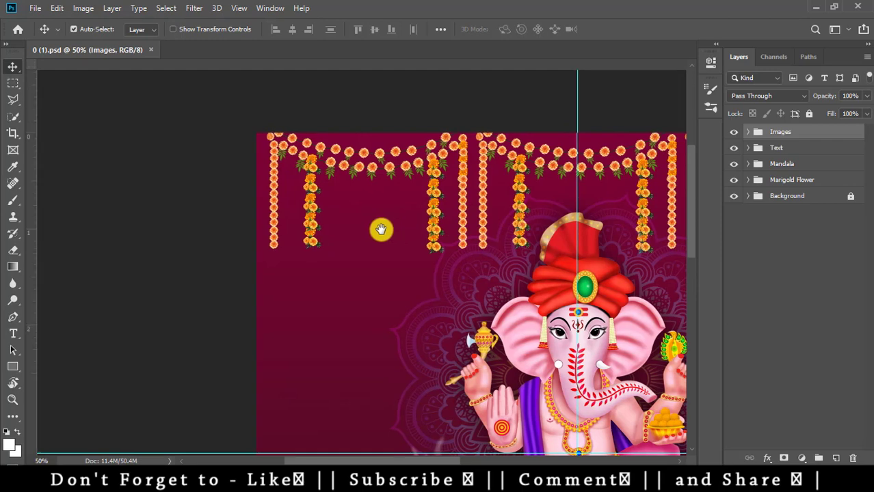
right_click(312, 182)
click(353, 188)
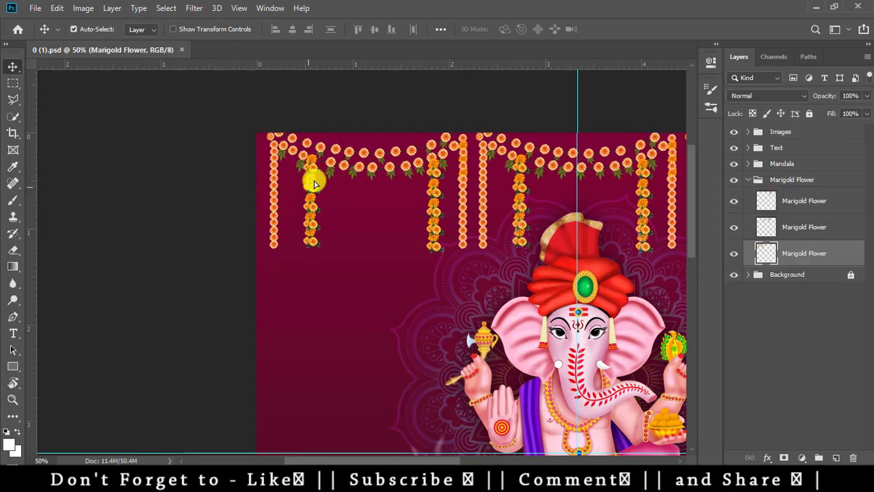
drag(312, 180, 329, 197)
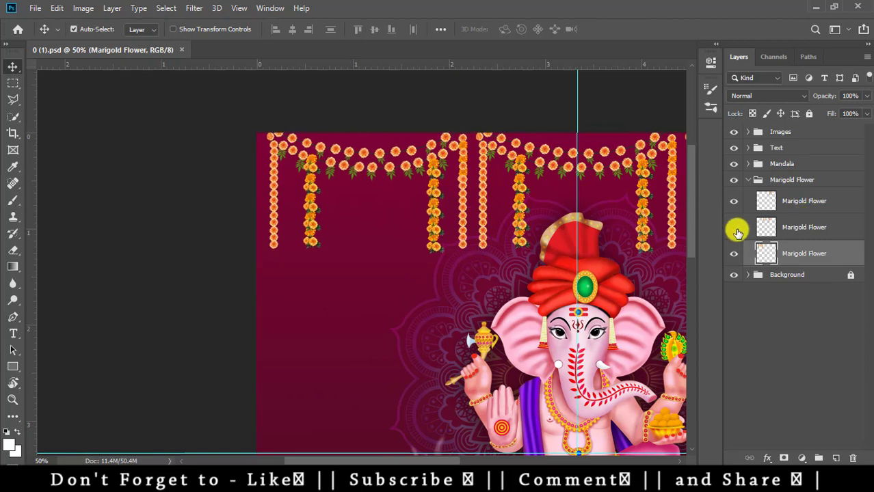
- Switch each of the three Marigold Flower layers off and on to see its garlands
click(734, 227)
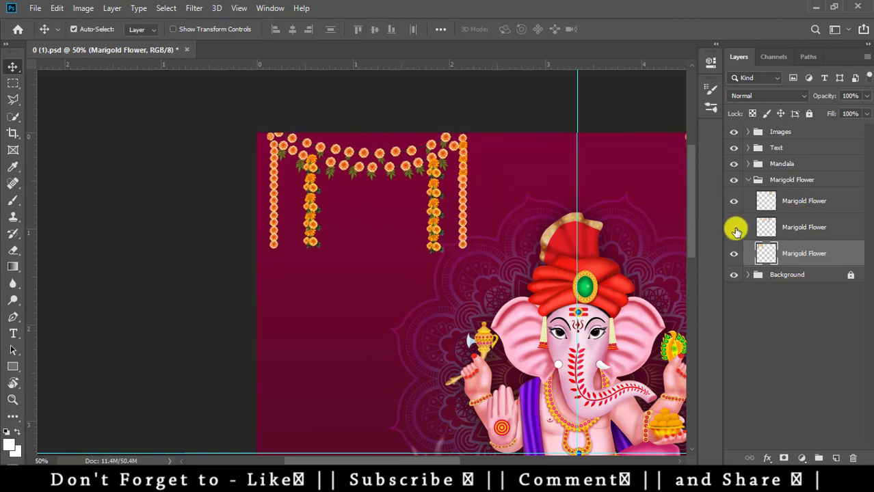
click(734, 228)
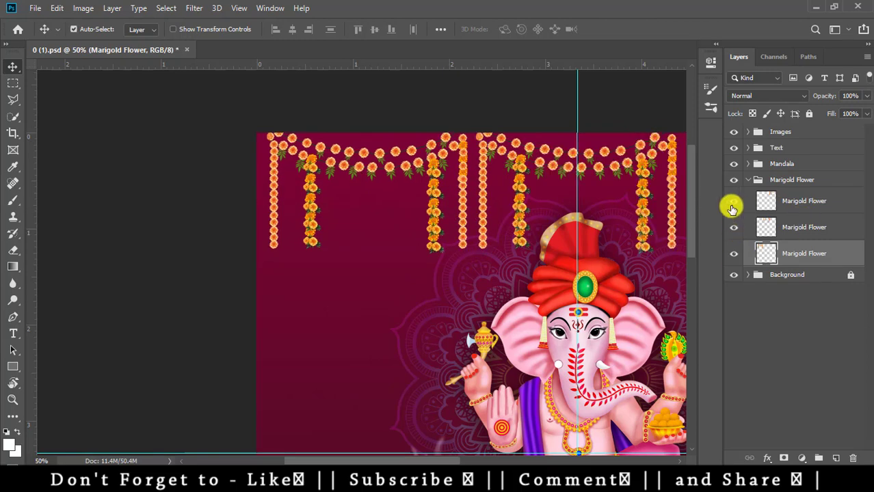
drag(639, 237, 430, 222)
key(ctrl+r)
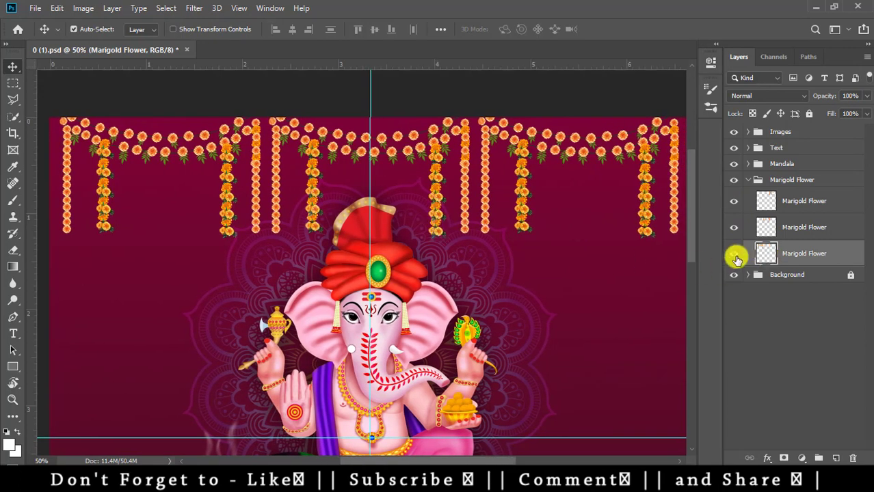
click(735, 257)
click(733, 254)
click(736, 230)
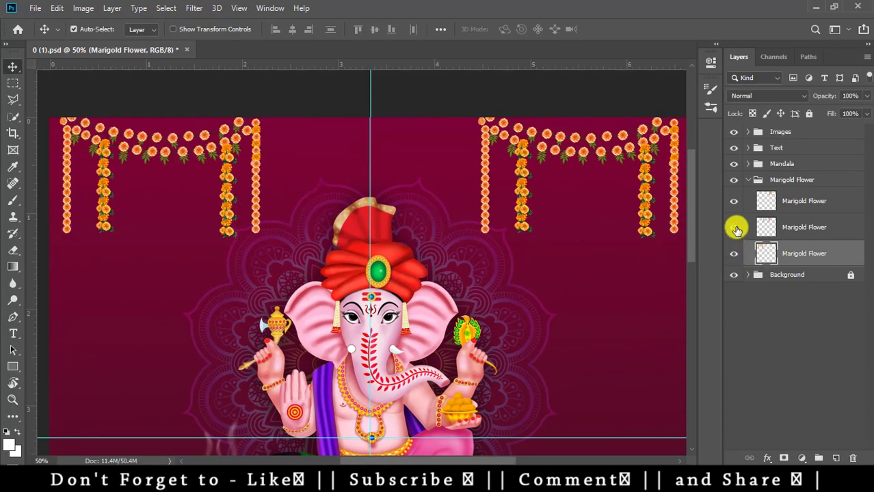
click(733, 226)
click(733, 204)
click(733, 202)
- Switch the Images group off and on to check Ganesha, then zoom out
scroll(511, 259, down, 4)
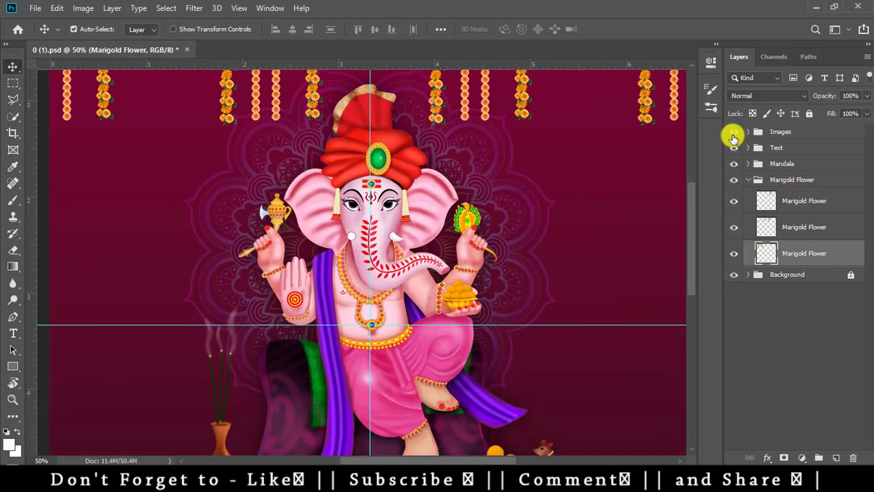
click(734, 132)
click(734, 132)
scroll(567, 246, down, 3)
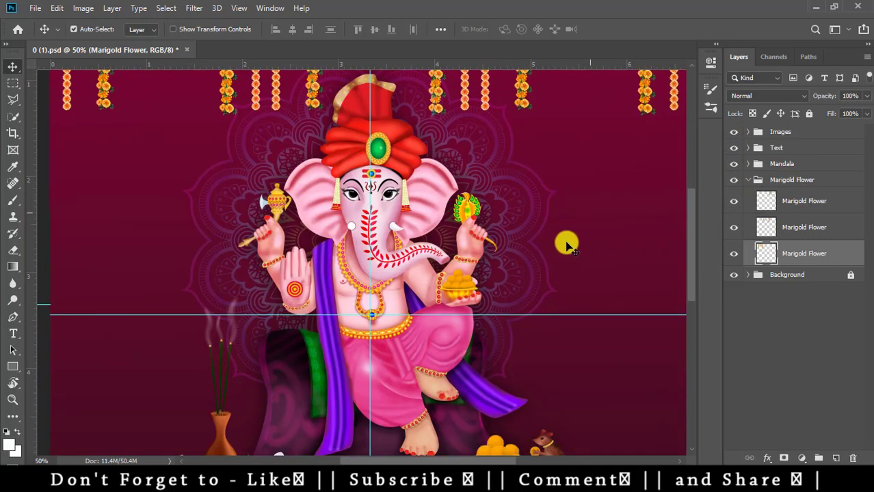
scroll(567, 236, down, 3)
key(ctrl+minus)
key(ctrl+minus)
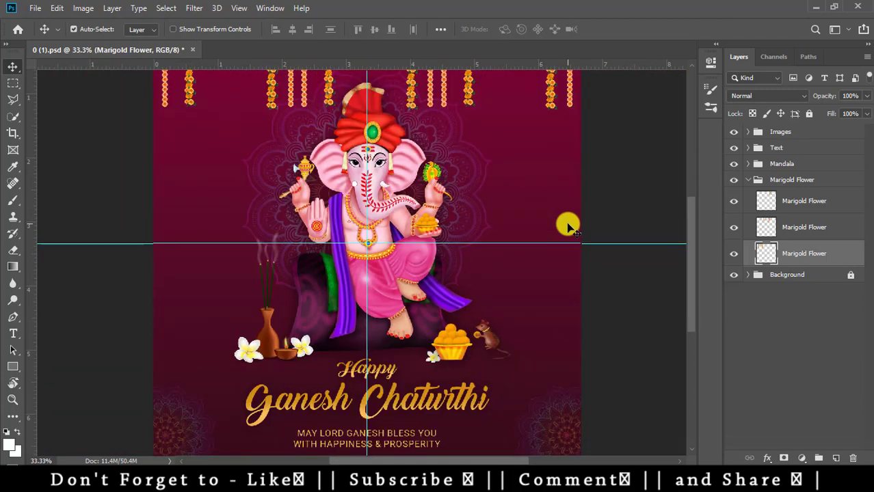
- Select the Background group and switch it off and on to check it
right_click(473, 192)
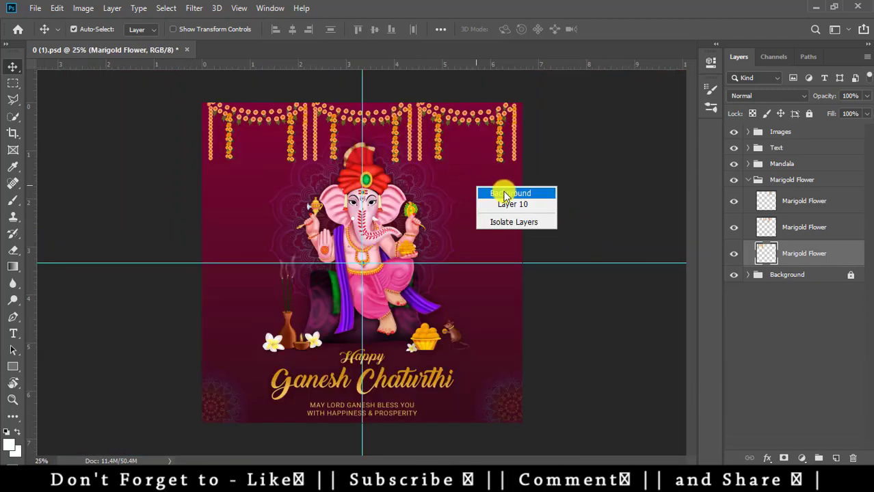
click(503, 192)
click(728, 273)
click(734, 275)
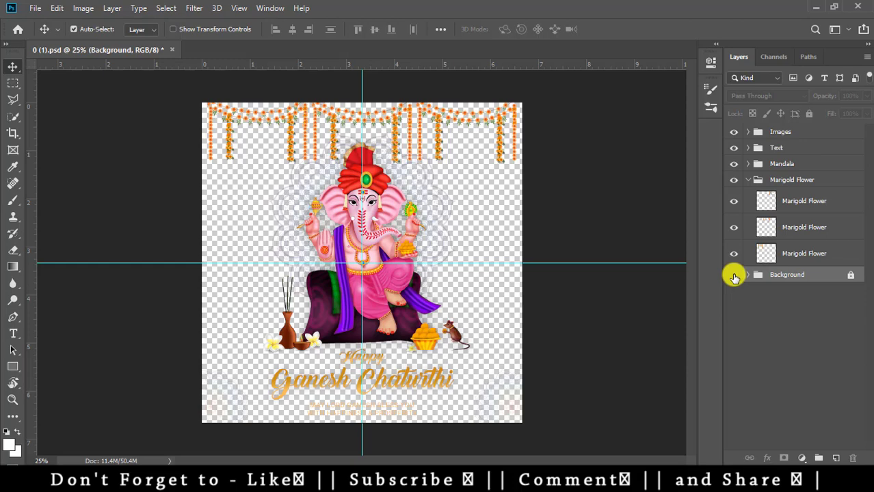
click(734, 275)
- Select the corner Mandala copy 2 layer, test moving it, and switch the Mandala layer off and on
right_click(226, 403)
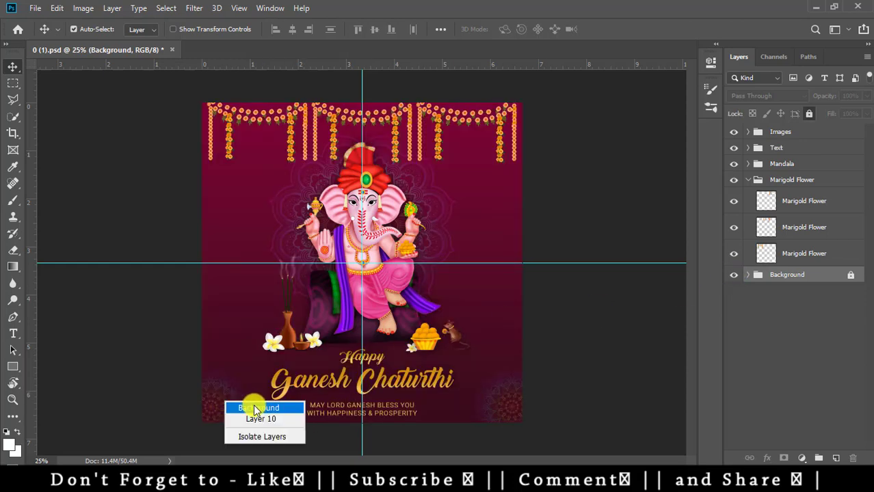
click(215, 390)
right_click(220, 387)
click(222, 383)
right_click(221, 382)
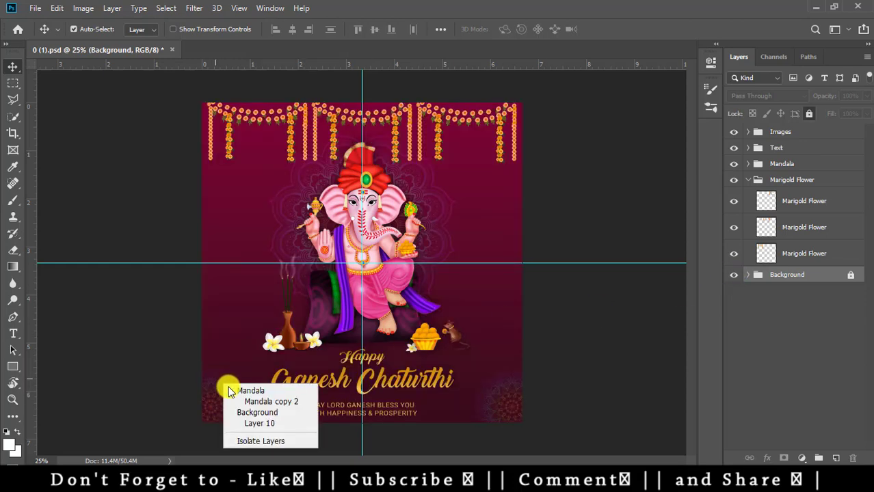
click(242, 400)
drag(226, 387, 210, 386)
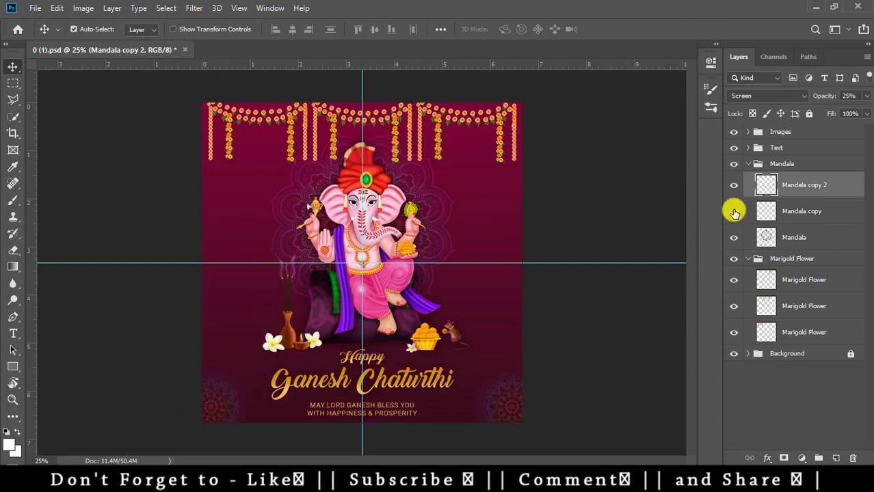
click(734, 237)
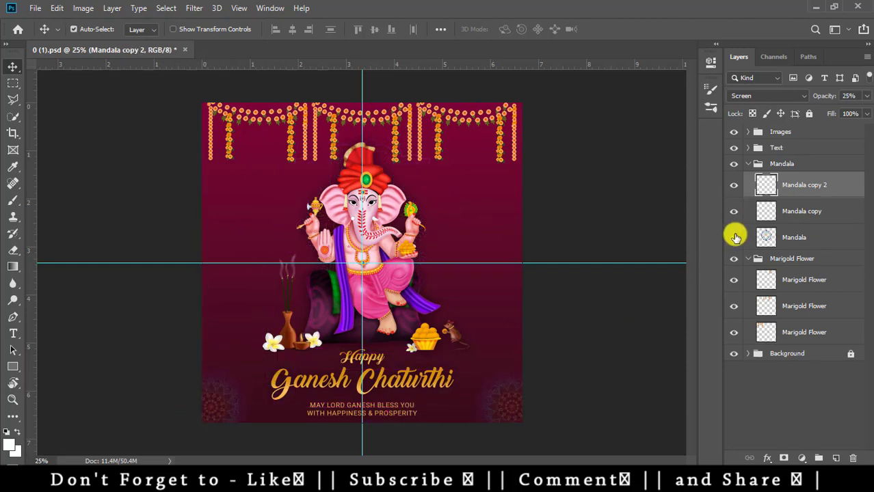
click(734, 237)
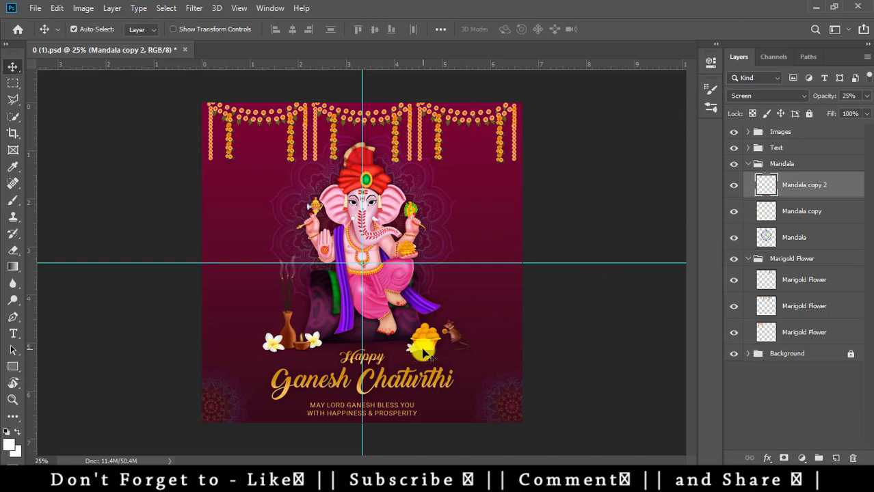
- Nudge the agarbatti incense layer and the Layer 11 sweets bowl
right_click(287, 336)
click(312, 346)
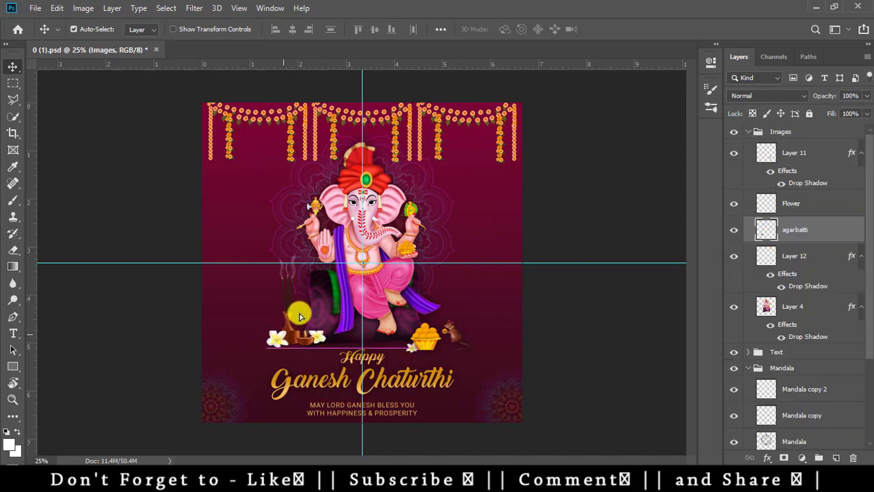
drag(301, 346, 298, 347)
right_click(433, 342)
click(464, 347)
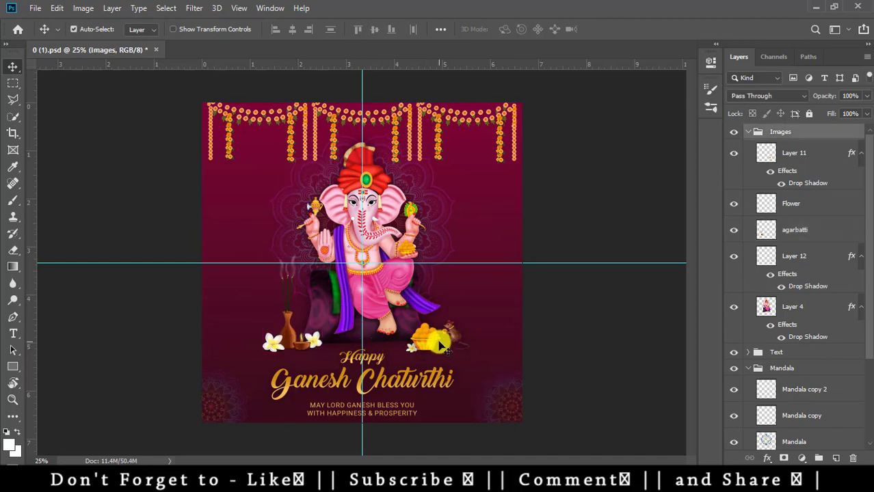
drag(430, 341, 425, 335)
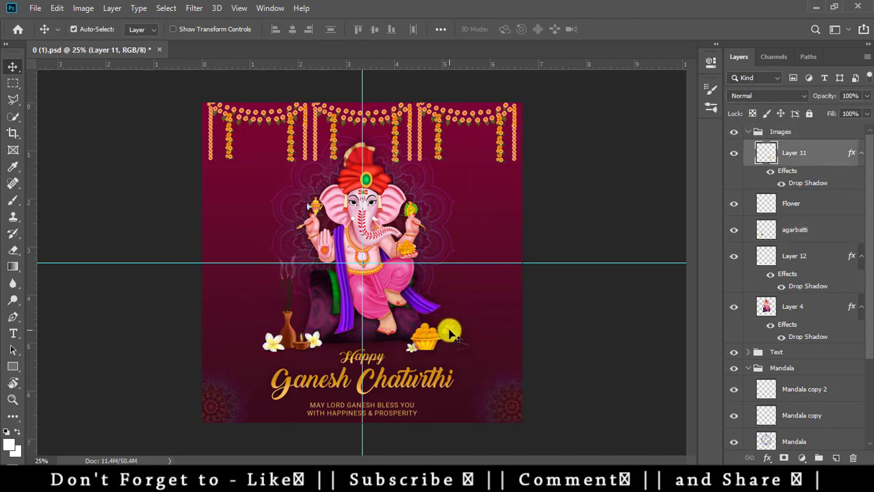
- Pick Layer 12, the mouse figure, and shift it slightly to the right
right_click(455, 334)
click(458, 335)
right_click(453, 334)
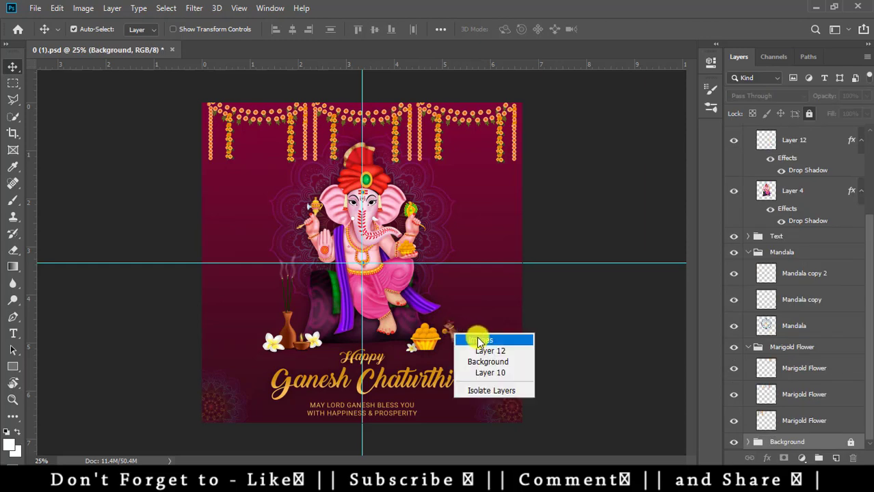
click(472, 344)
drag(454, 336, 473, 332)
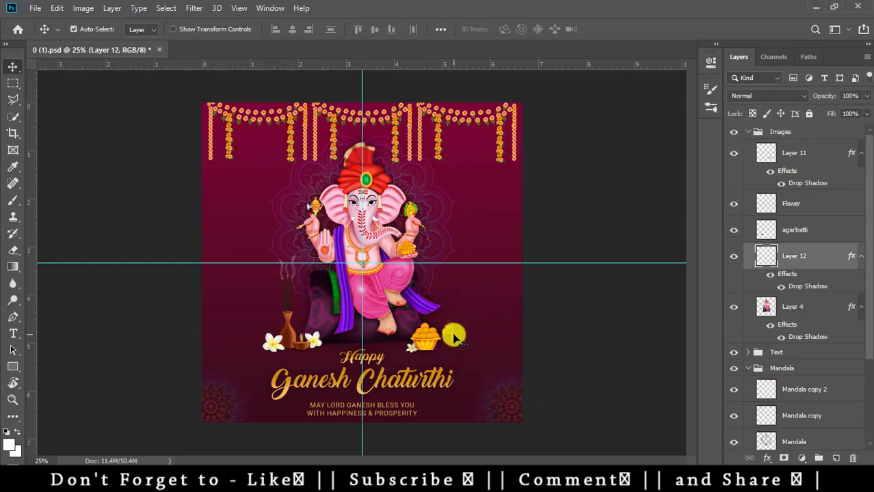
scroll(390, 387, up, 2)
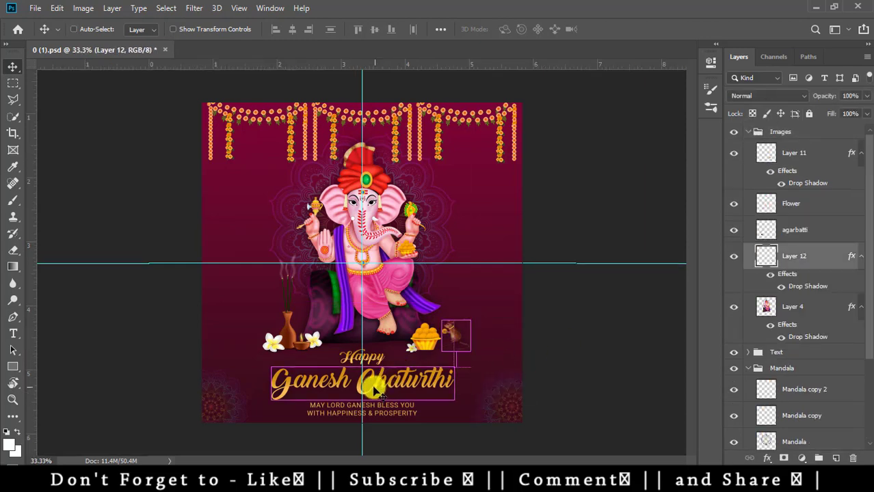
- Change the Happy heading to the Magneto font
scroll(387, 393, down, 3)
scroll(384, 395, down, 2)
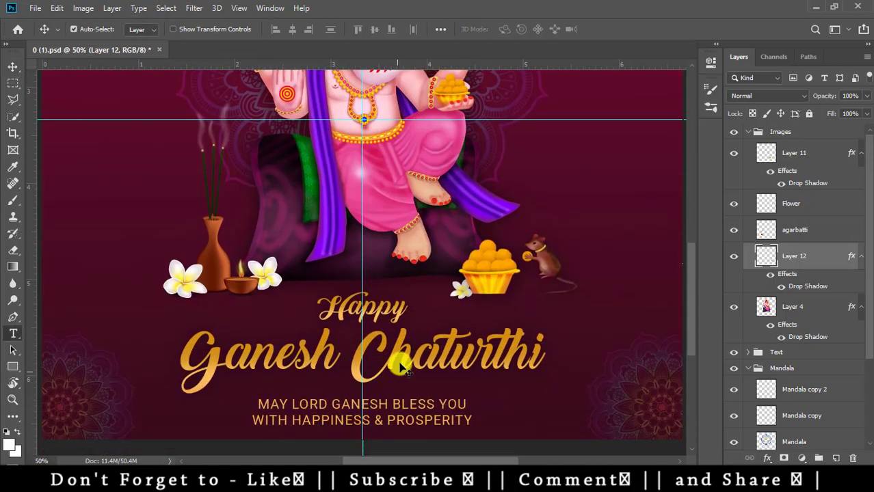
key(t)
click(402, 311)
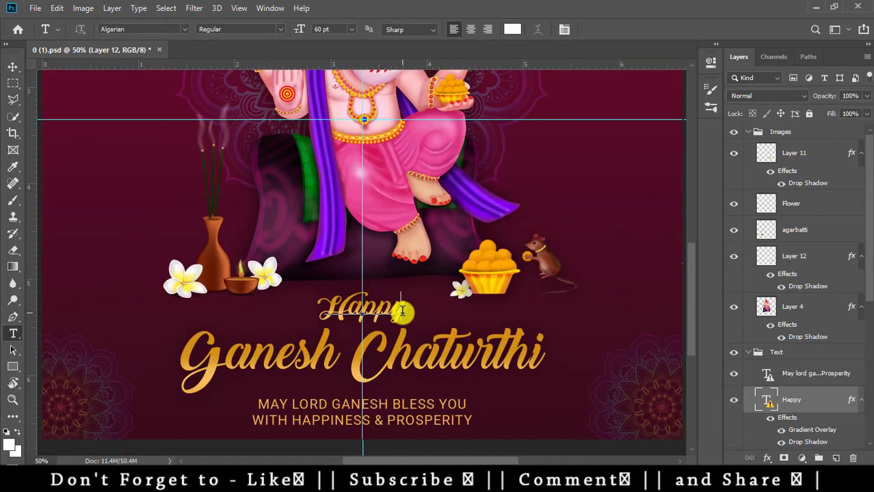
click(407, 216)
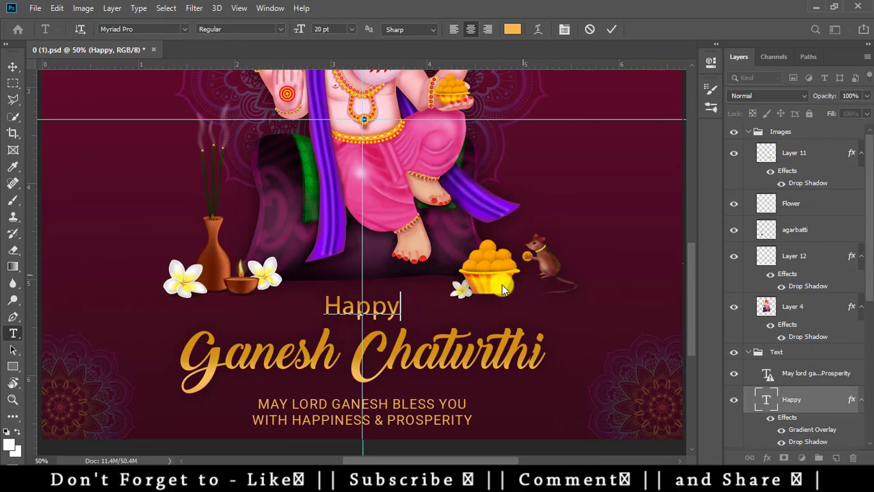
drag(397, 298, 215, 306)
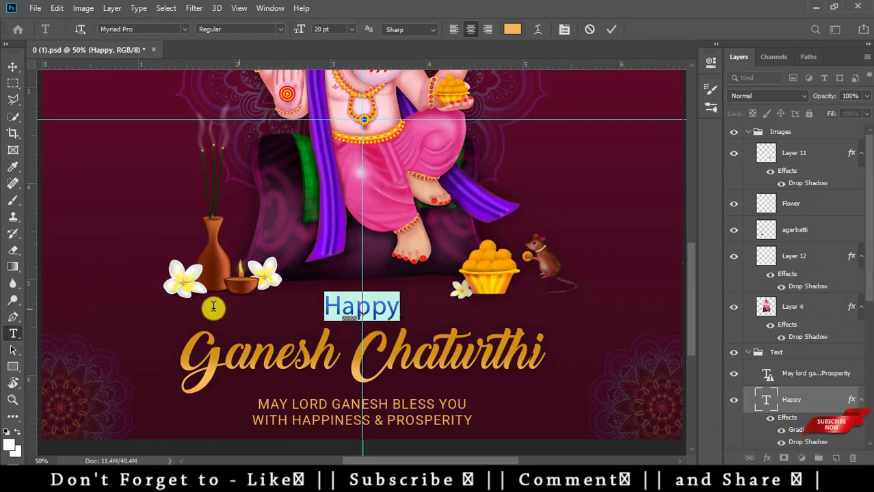
click(183, 28)
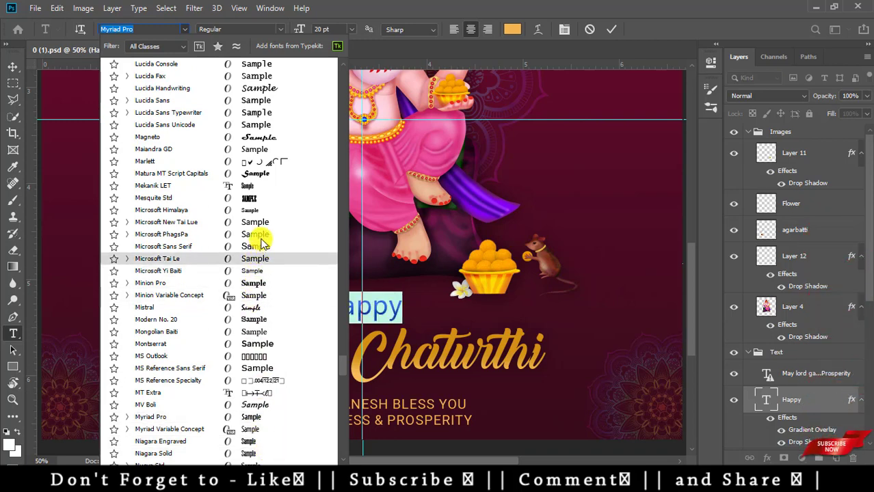
click(284, 139)
key(ctrl+Return)
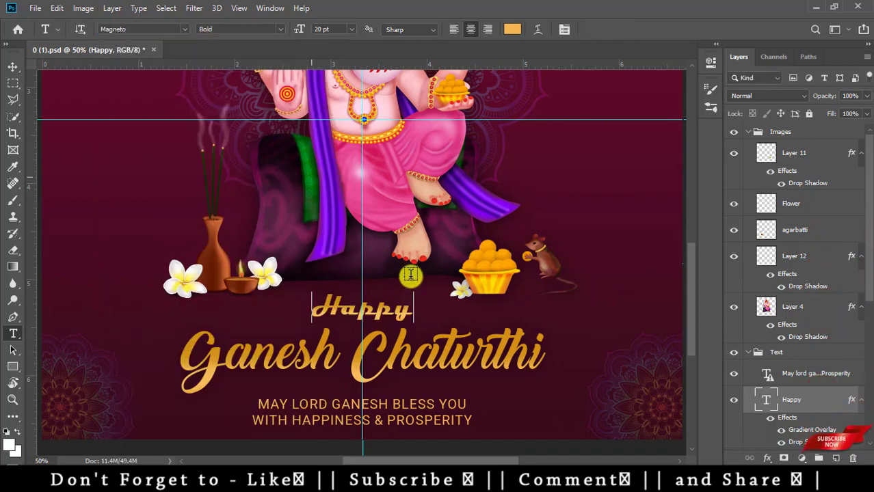
- Retype the ending of PROSPERITY in the blessing line, then zoom out to the whole flyer
scroll(441, 325, down, 3)
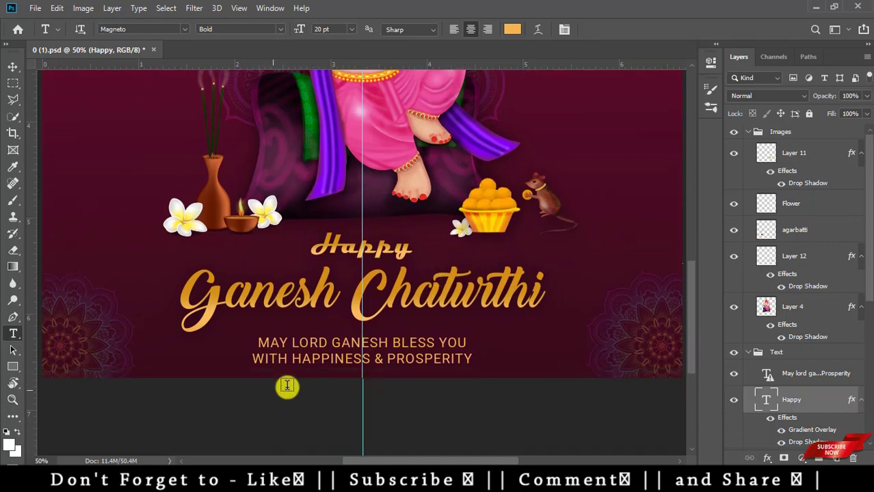
click(447, 364)
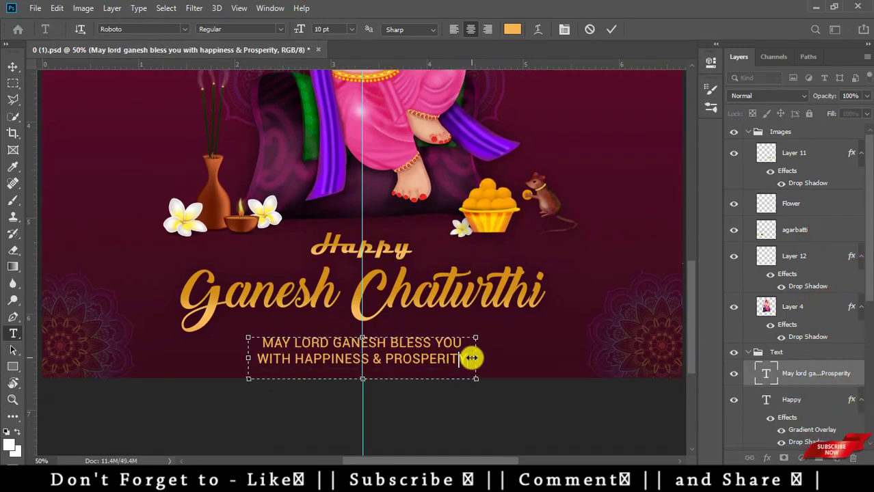
key(BackSpace)
key(BackSpace)
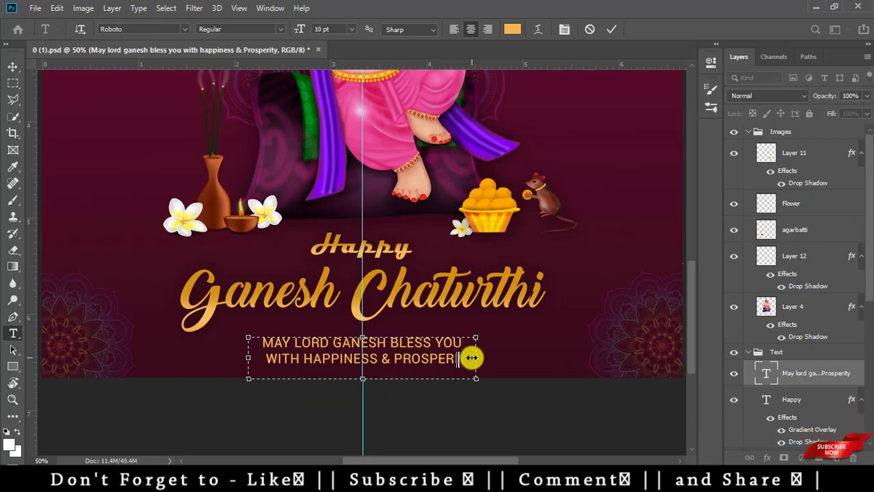
text(TY)
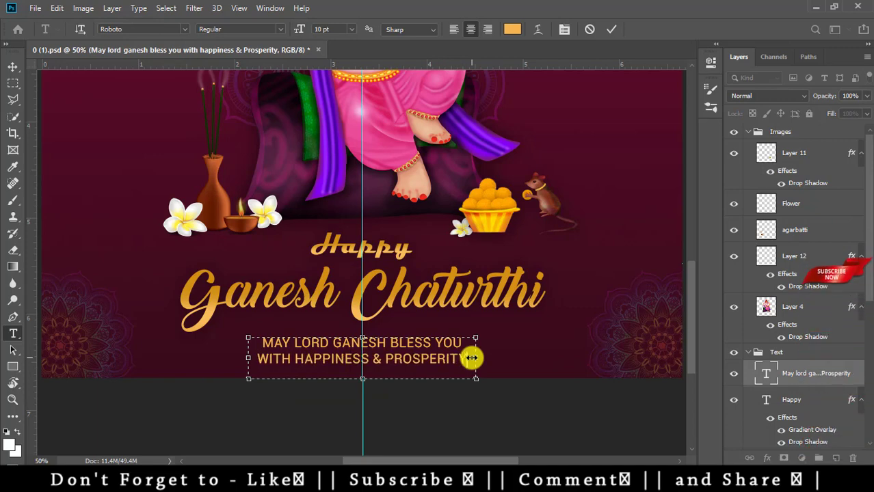
key(ctrl+Return)
key(ctrl+minus)
key(ctrl+minus)
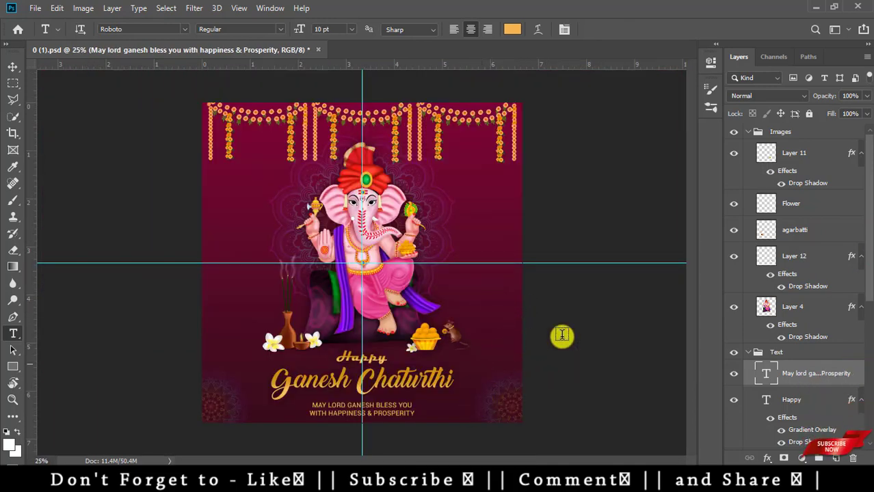
- Close the first flyer without saving and open 0 (2).psd from File Explorer
key(ctrl+w)
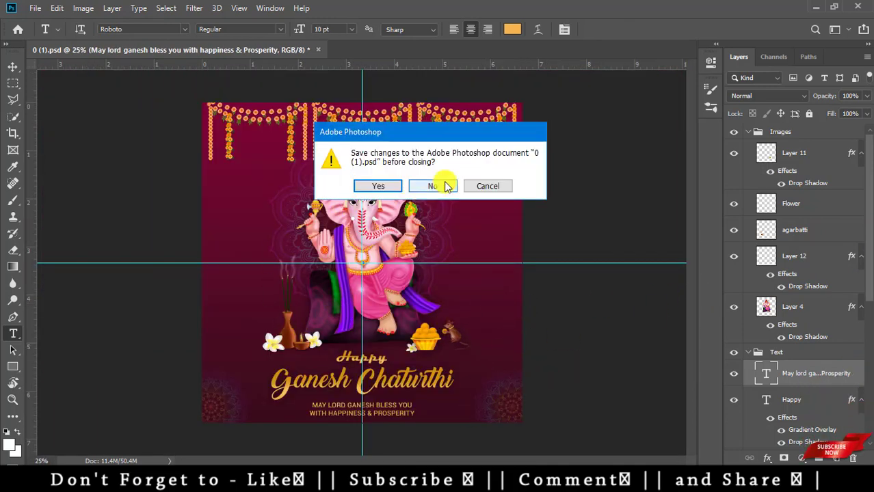
click(432, 186)
click(26, 34)
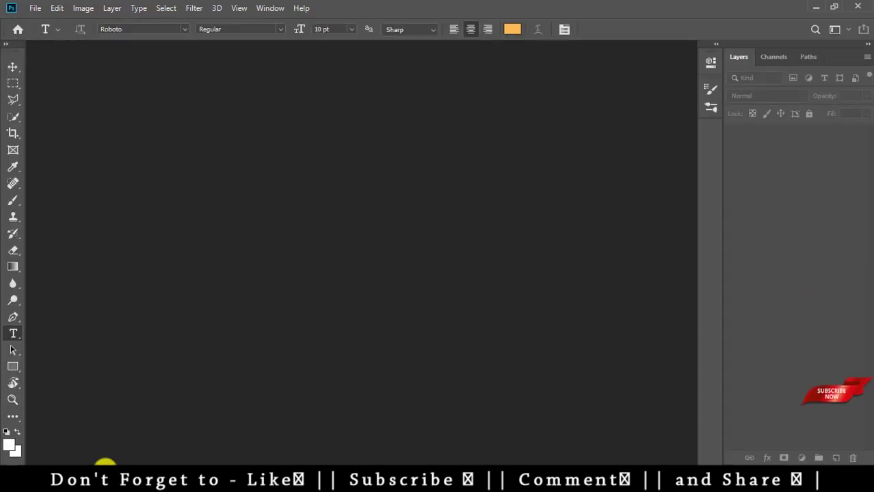
click(106, 465)
drag(213, 202, 289, 342)
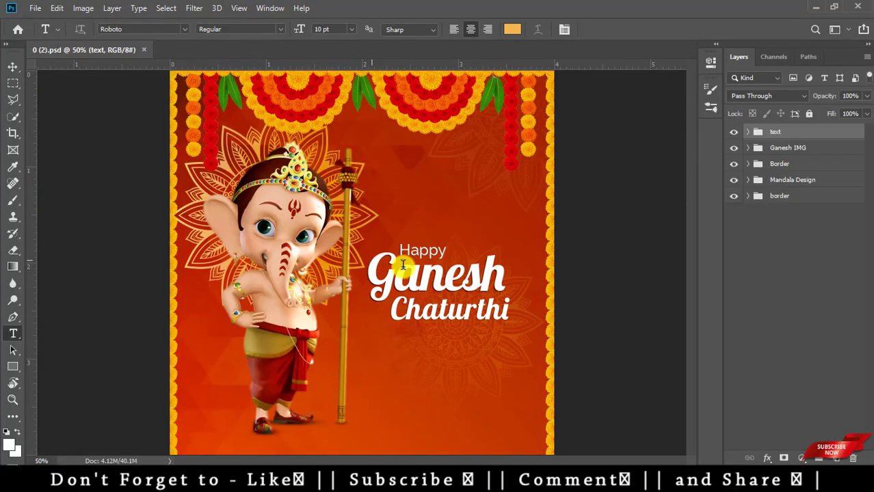
- With the Move tool, pick the top garland Layer 3 and then the Border group
key(v)
right_click(193, 111)
click(216, 119)
drag(188, 108, 205, 217)
right_click(173, 181)
click(194, 205)
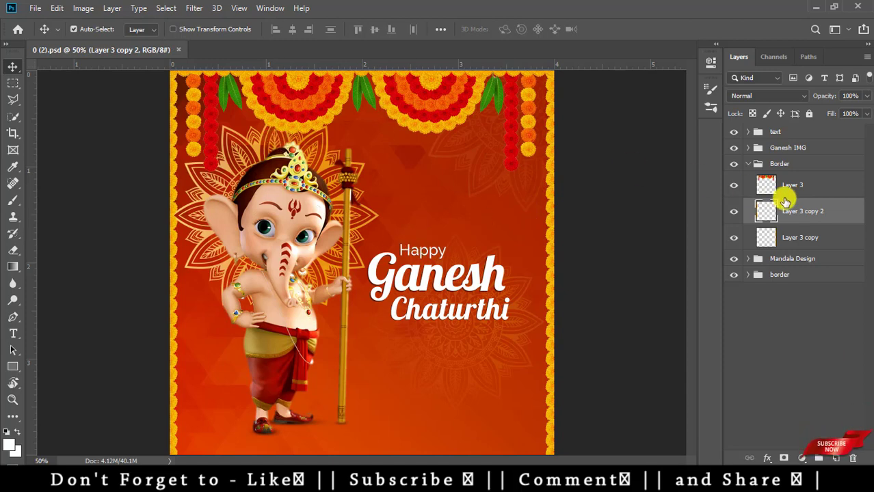
- Switch the garland strip, mandala, orange background, Ganesha and title layers off and on to inspect them
click(734, 240)
click(734, 241)
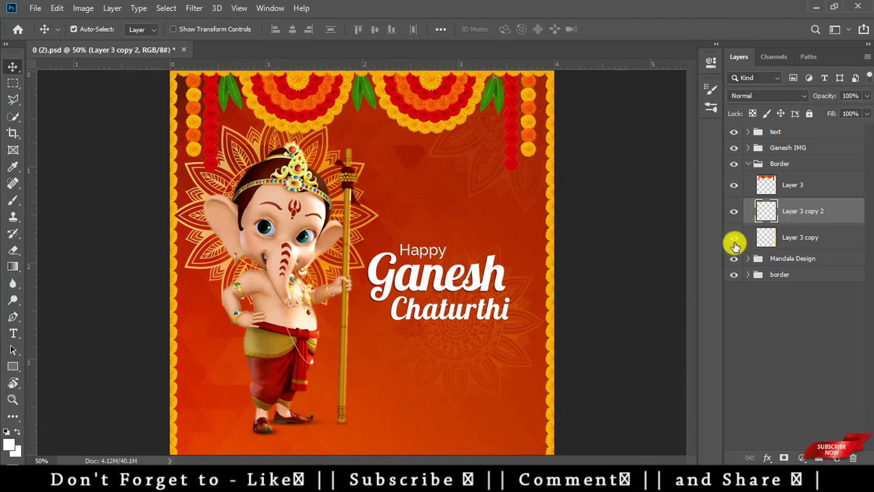
click(735, 260)
click(735, 260)
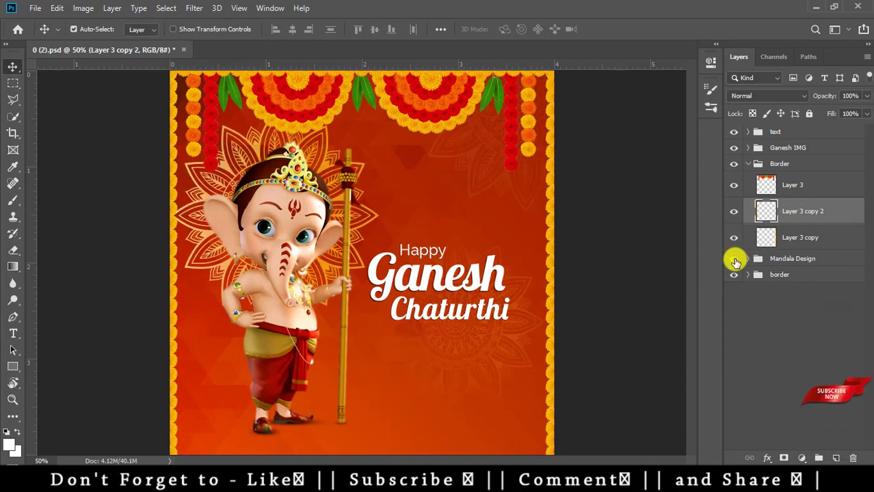
click(733, 276)
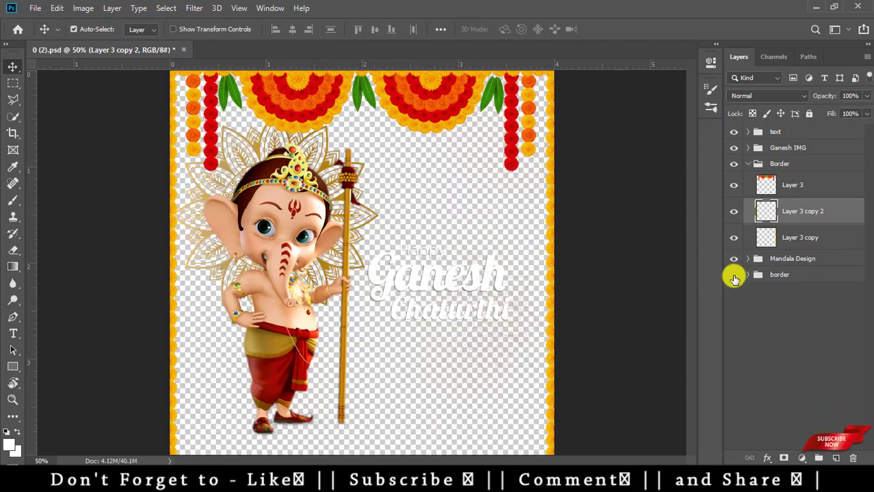
click(733, 275)
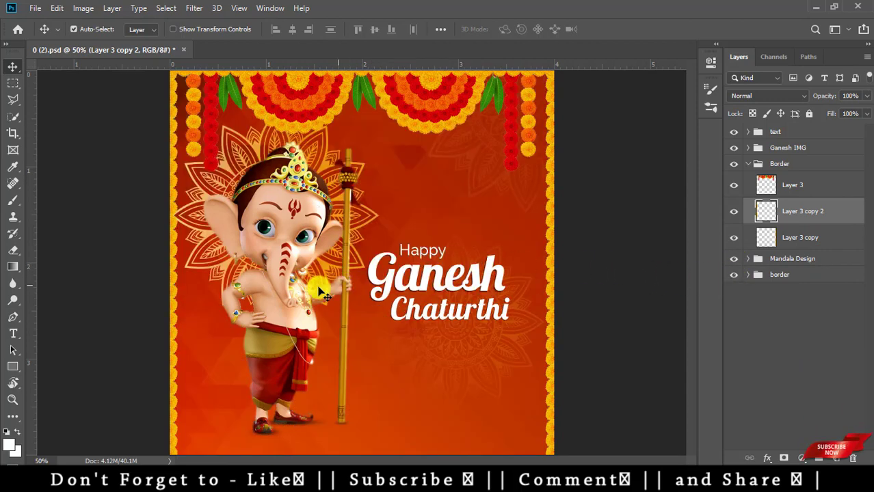
click(734, 148)
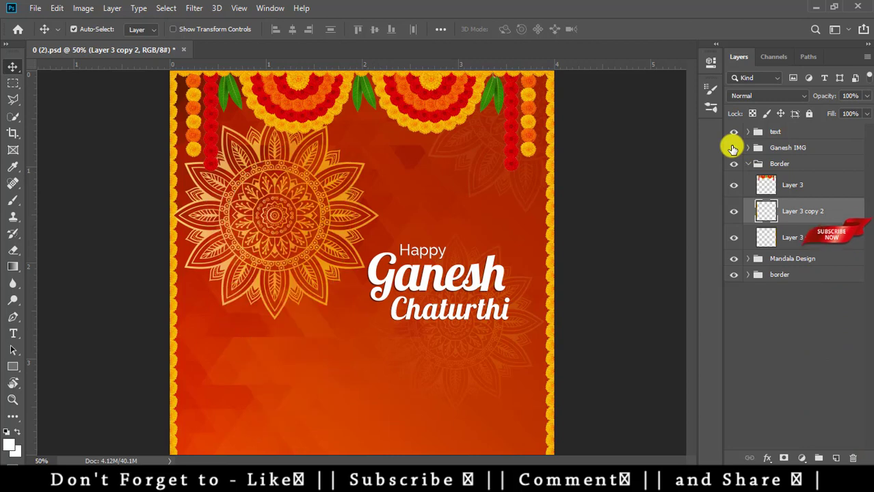
click(733, 147)
click(733, 132)
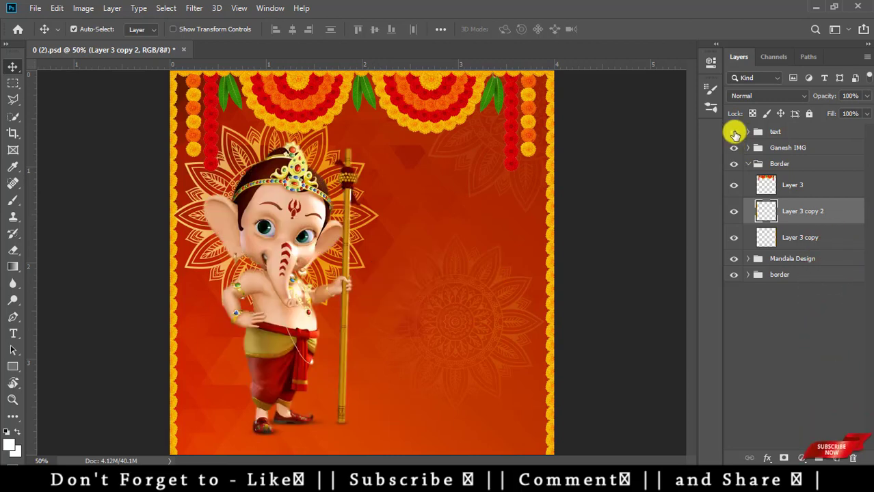
click(734, 132)
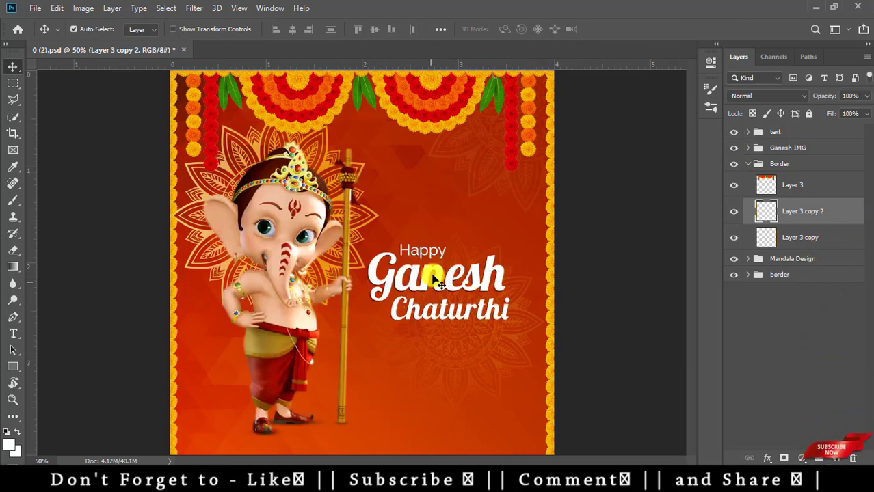
key(ctrl+plus)
key(ctrl+plus)
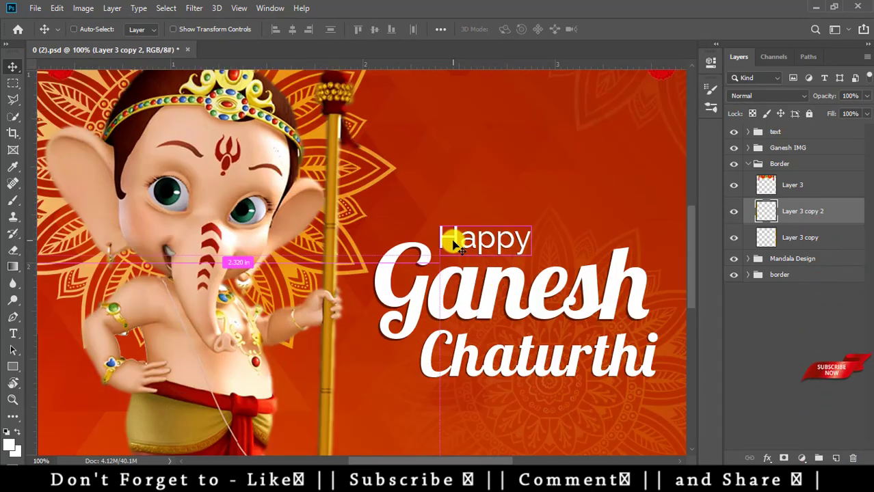
key(ctrl+minus)
key(ctrl+minus)
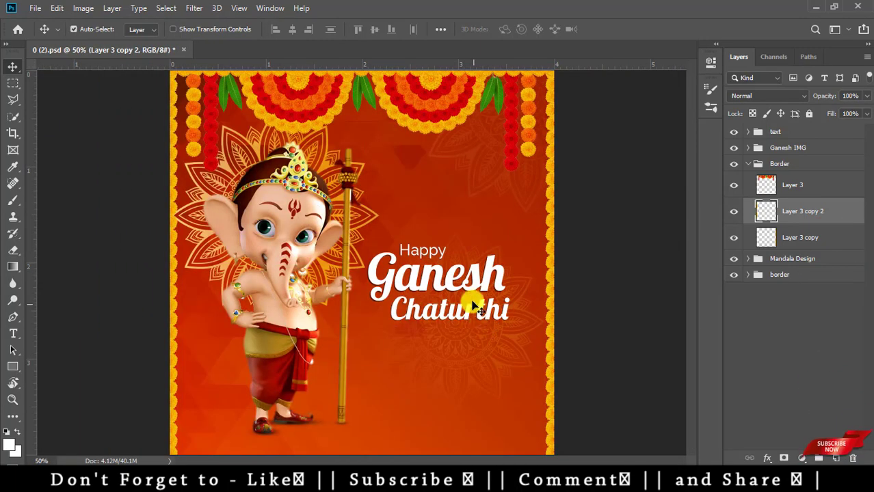
- Edit the Happy text with font substitution, then select the second layer, leaving Happy and Happy copy
key(t)
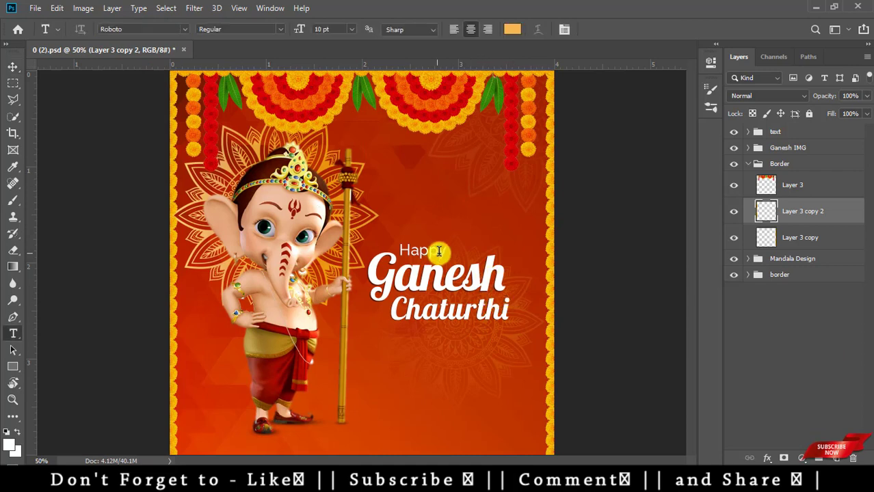
click(441, 250)
click(415, 216)
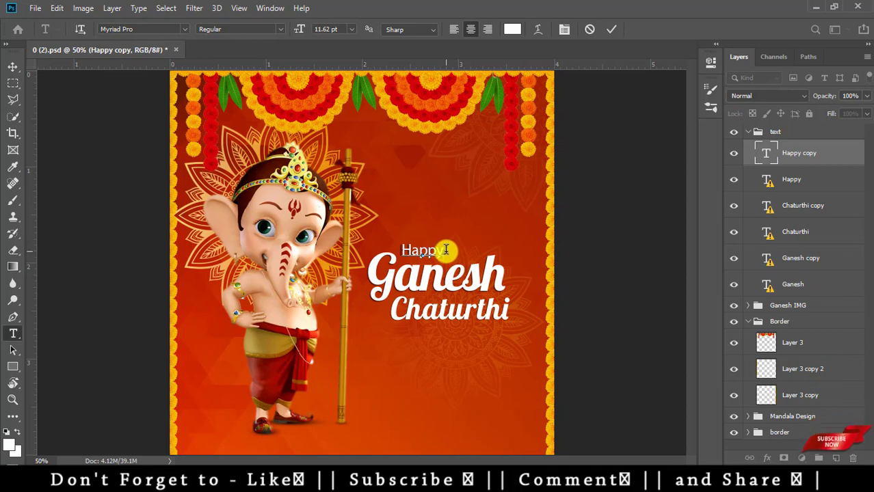
click(547, 286)
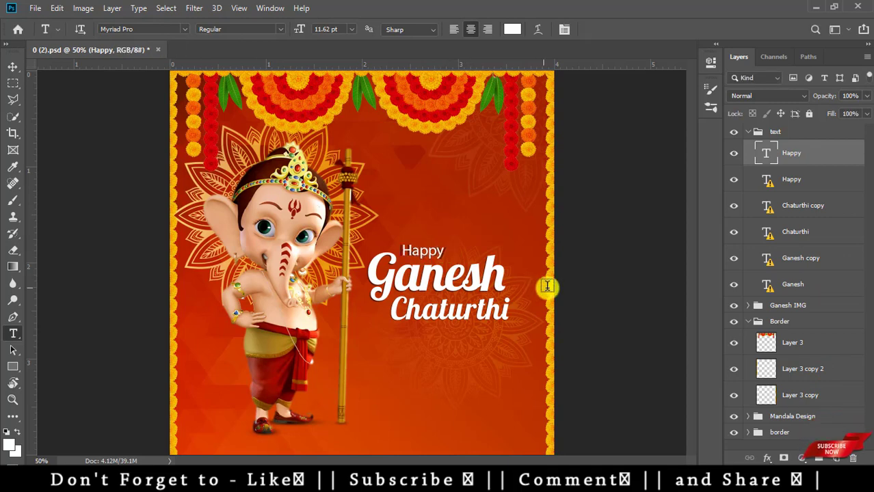
click(750, 188)
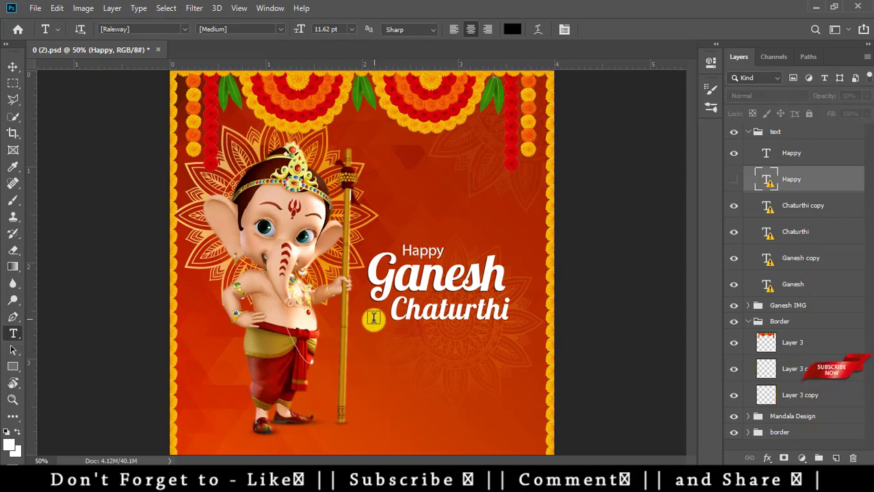
key(ctrl+comma)
key(ctrl+comma)
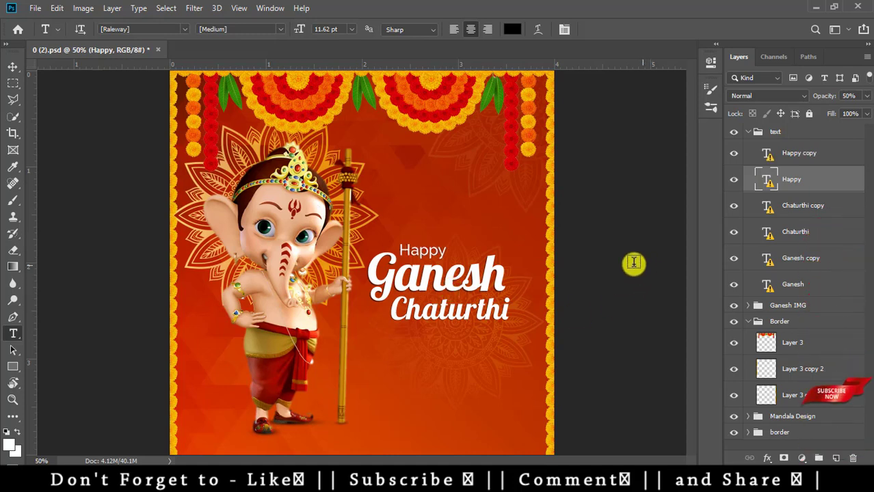
key(v)
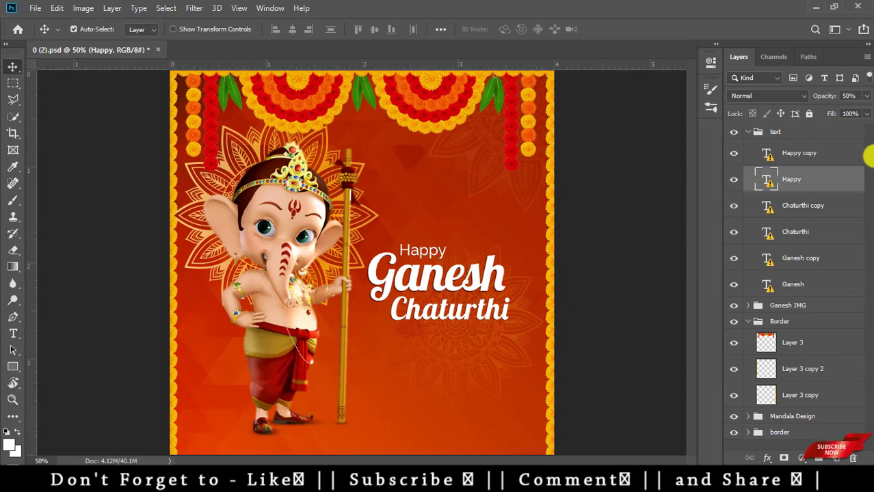
- Add a hashtag credit text layer near the bottom centre, replacing the Lorem Ipsum placeholder
key(t)
click(458, 441)
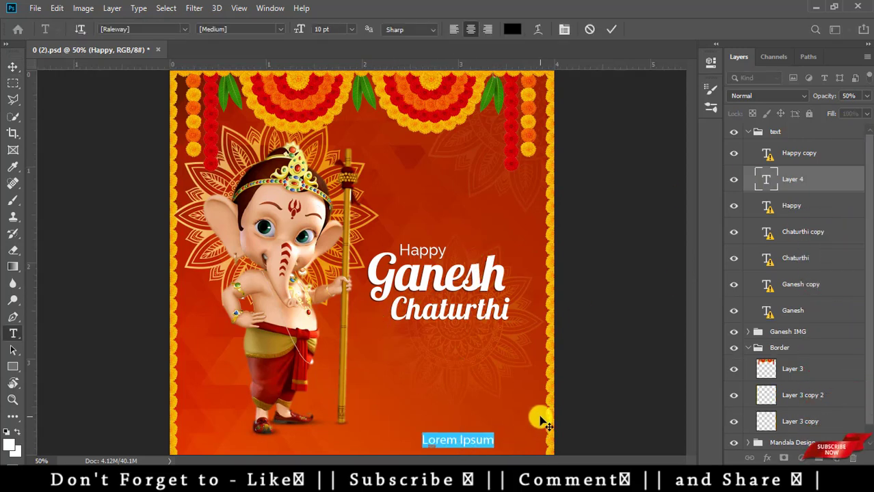
key(BackSpace)
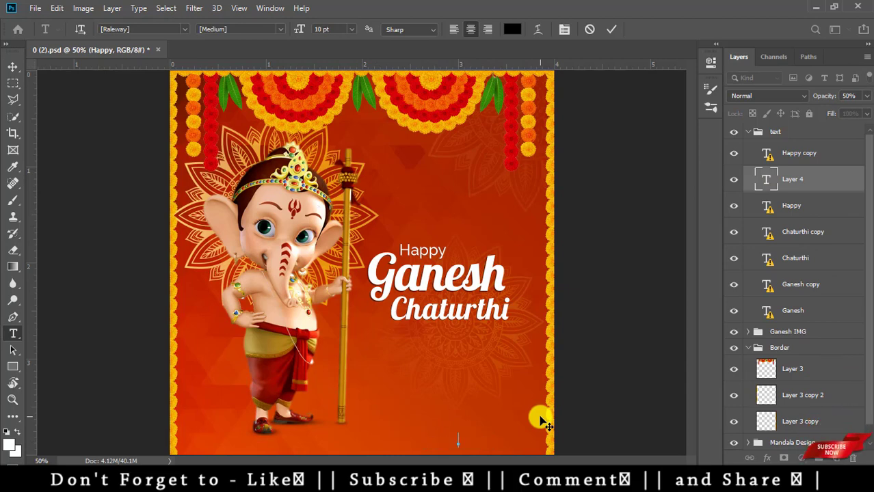
text(#)
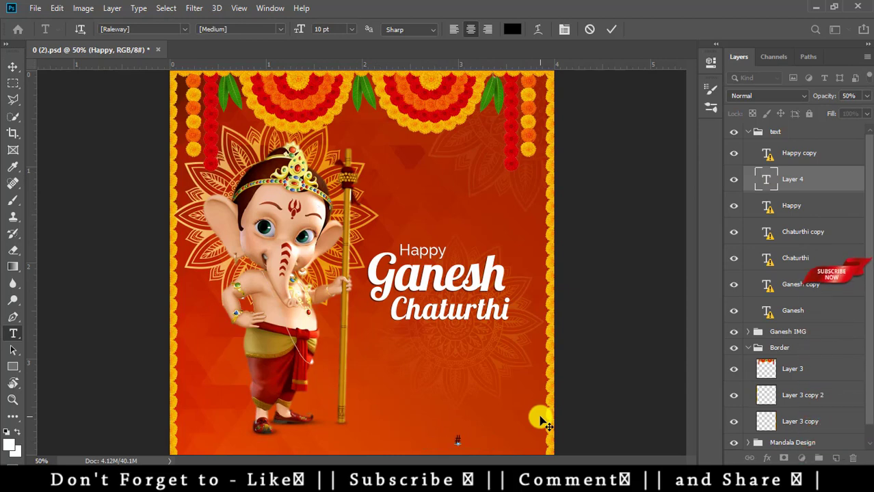
text(Nitesh GFX)
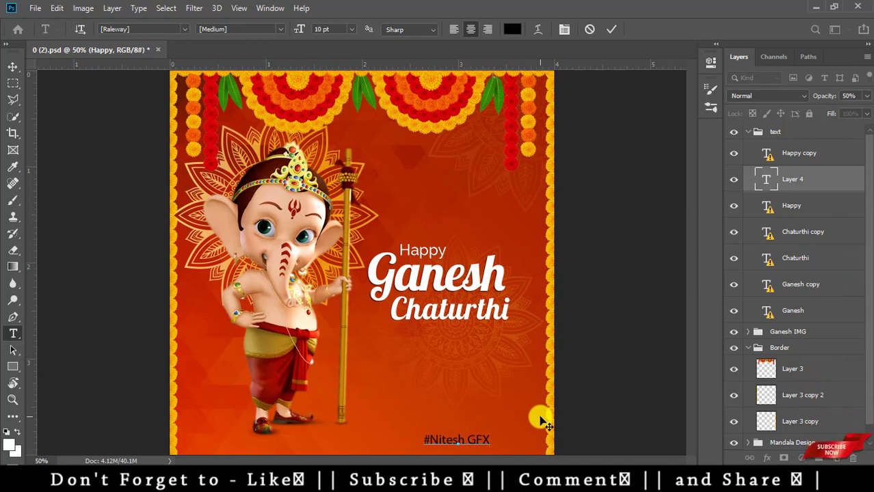
click(543, 422)
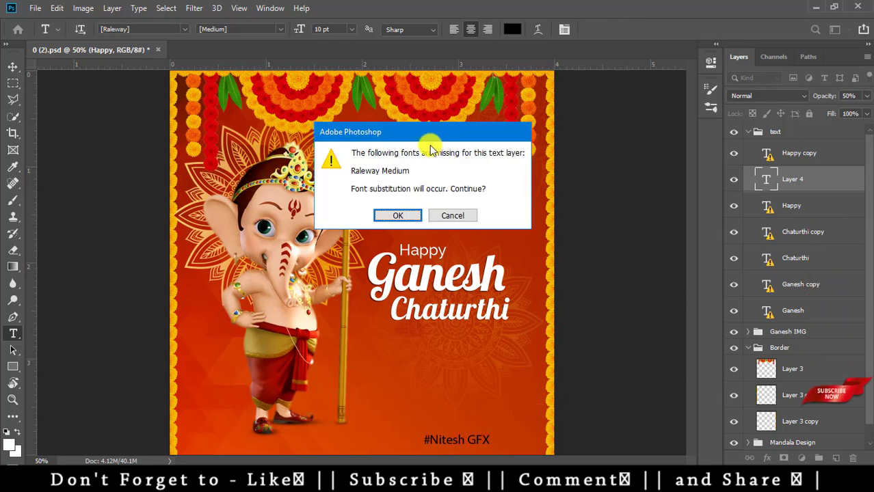
click(406, 214)
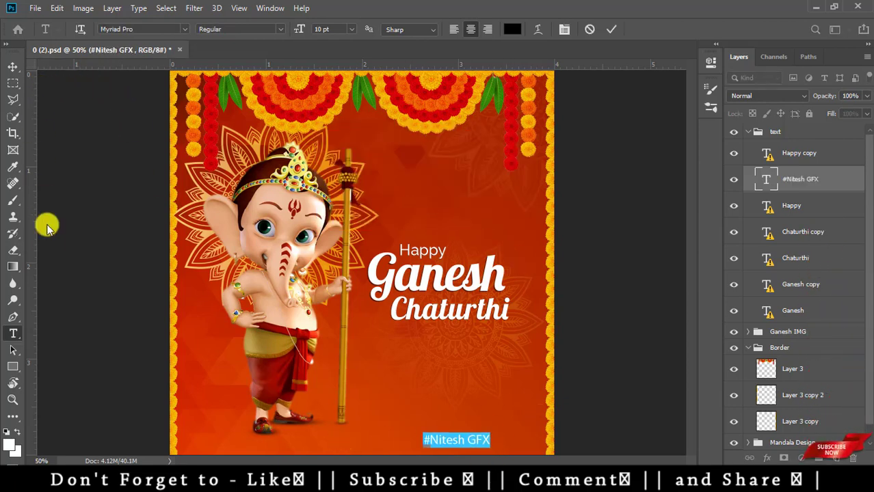
- Commit the credit text and set the foreground colour to white
click(13, 366)
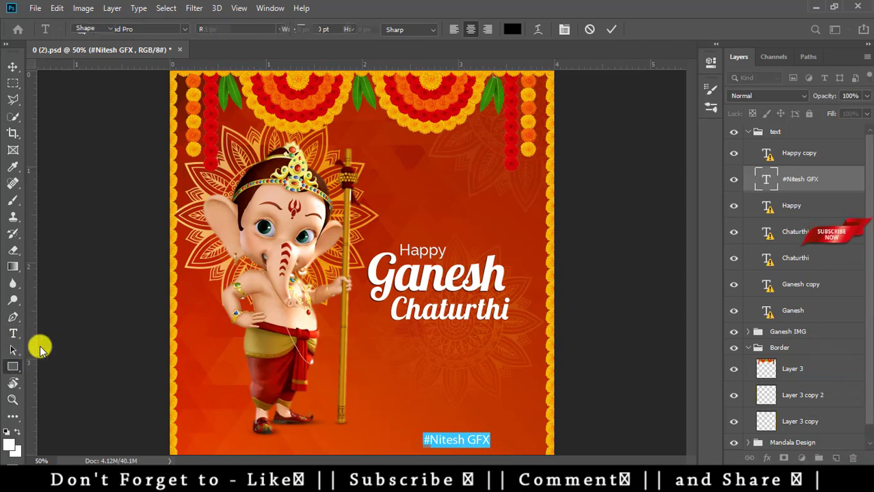
click(8, 445)
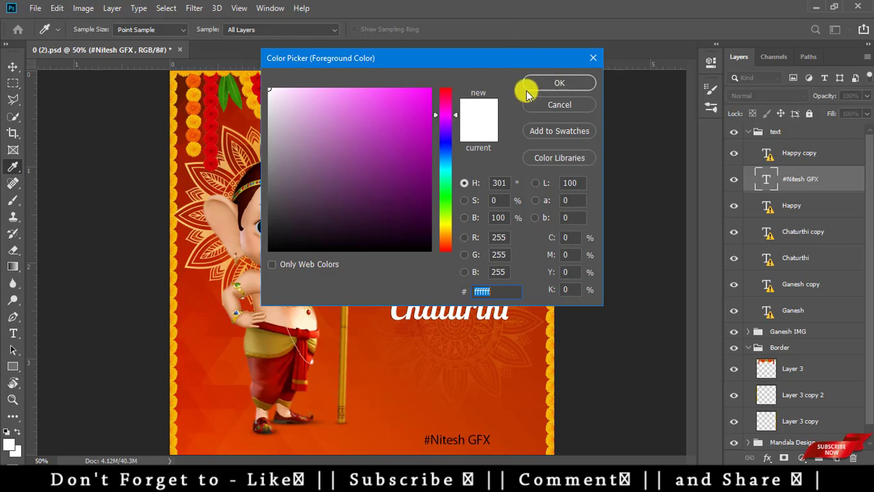
click(585, 82)
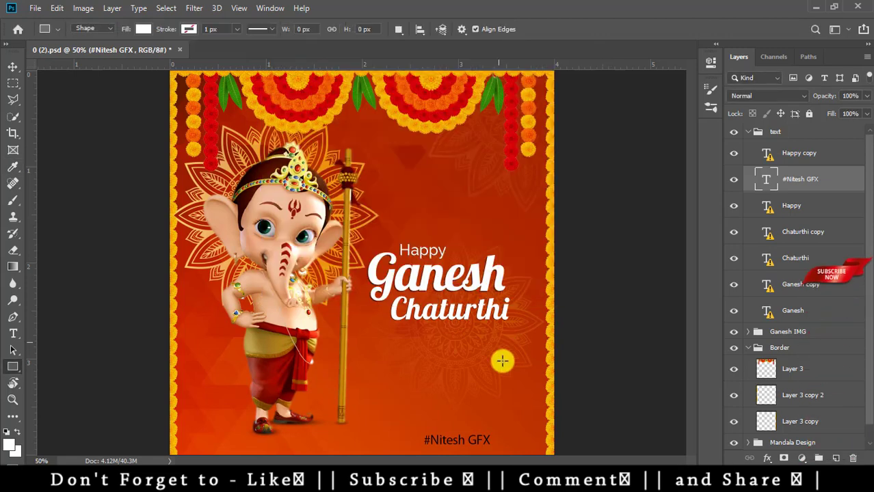
- Make the hashtag credit text white and set it in Modern No. 20
key(t)
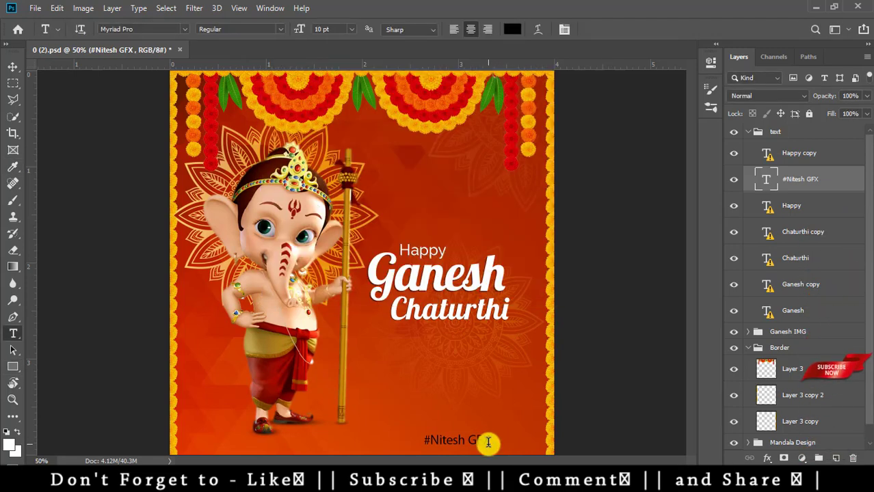
triple_click(487, 439)
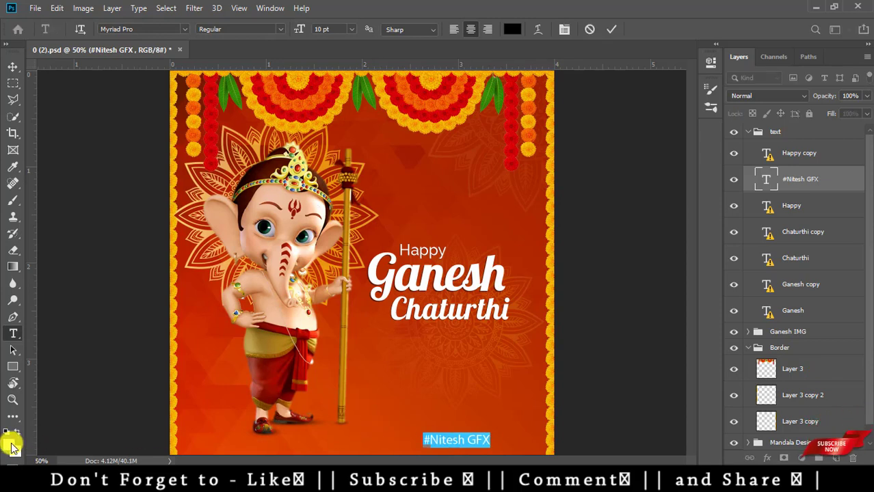
click(9, 445)
click(559, 83)
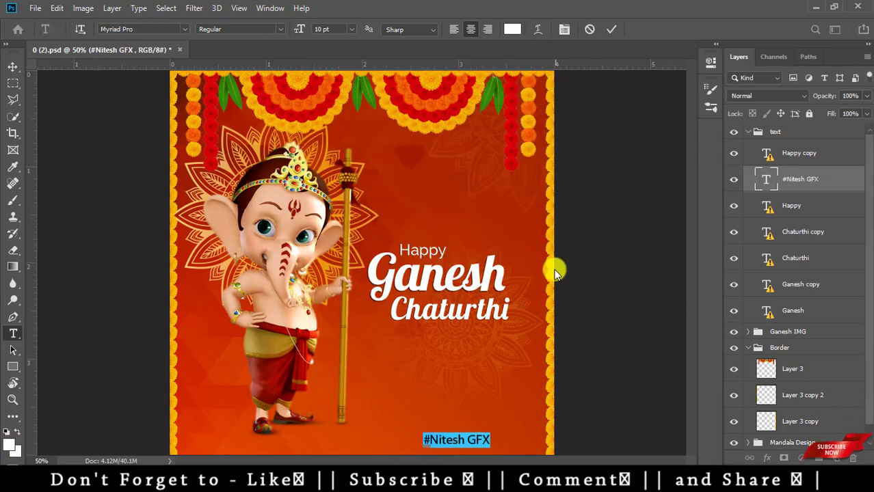
click(562, 250)
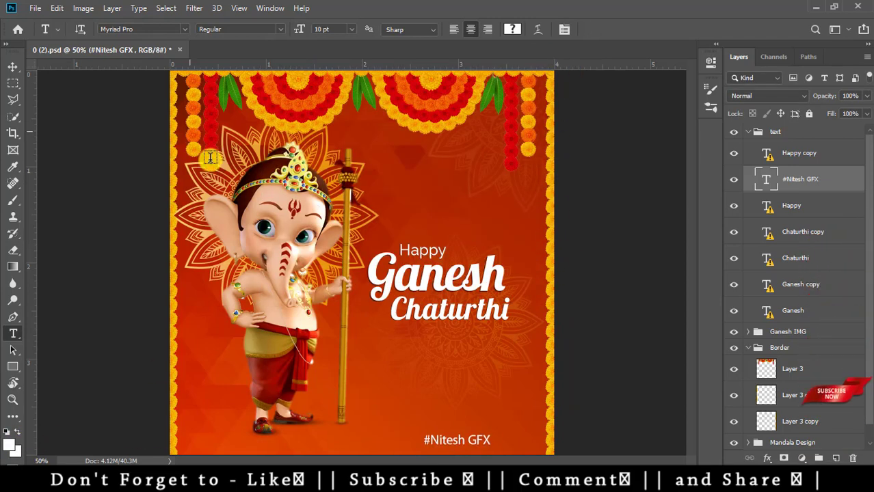
drag(489, 441, 386, 438)
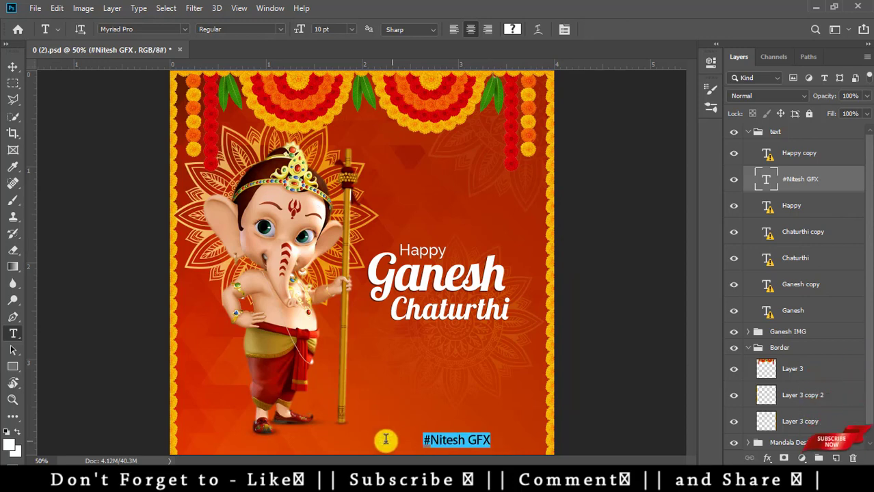
click(184, 29)
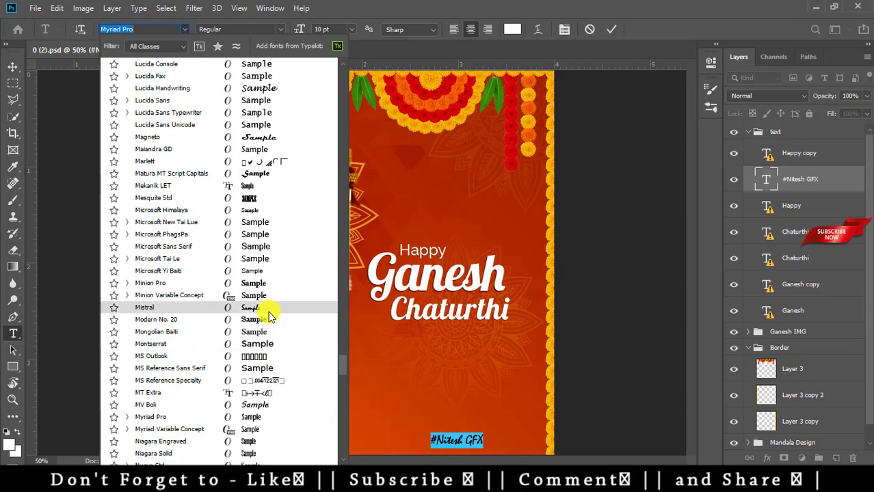
click(155, 319)
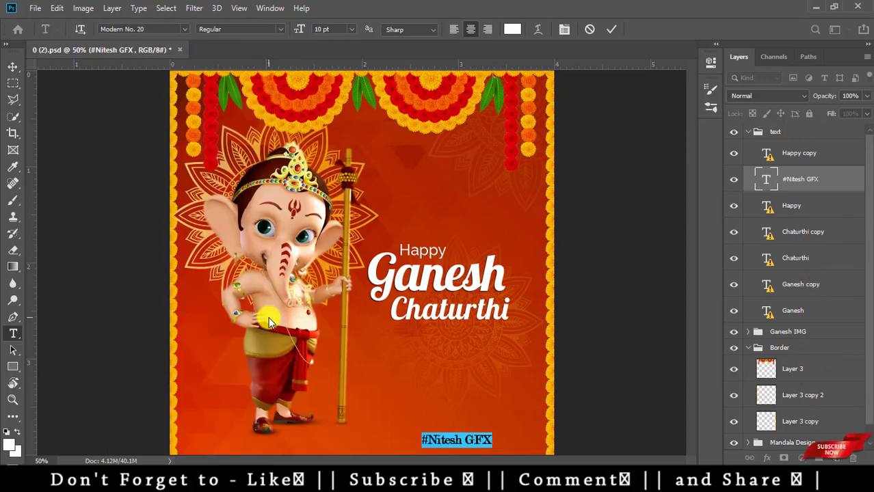
key(ctrl+Return)
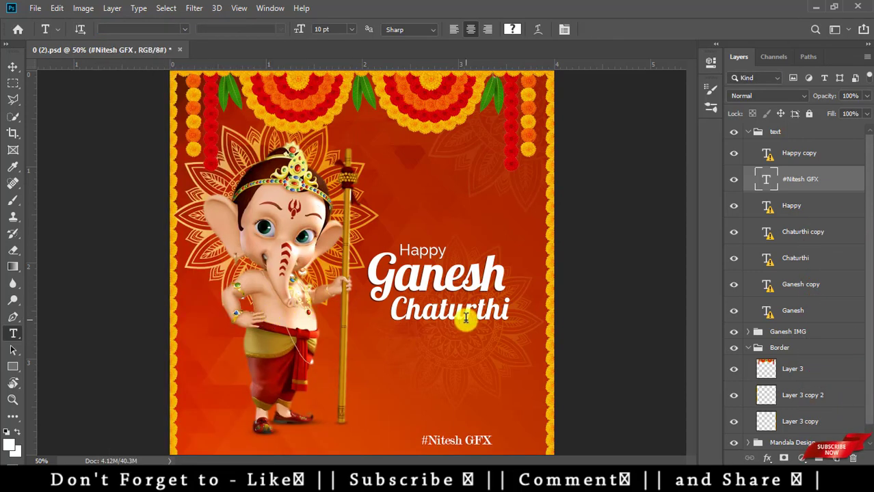
- Move the credit layer so it sits just under the Chaturthi title
key(v)
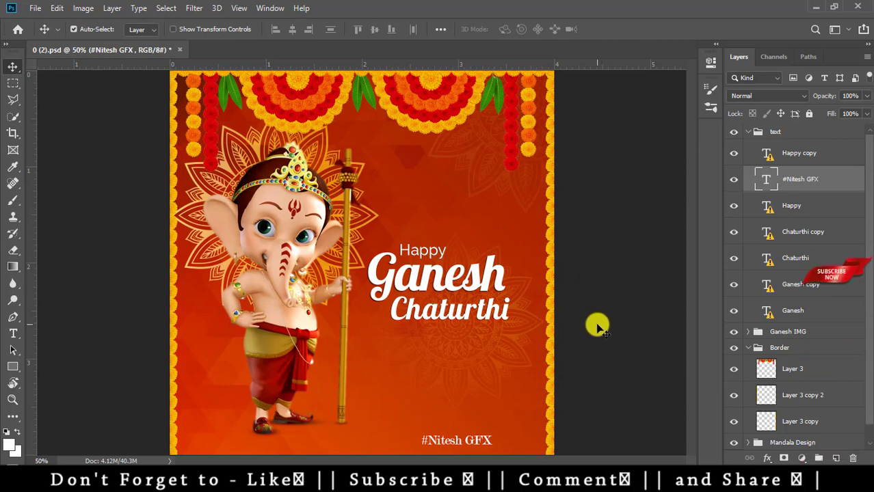
key(ctrl+r)
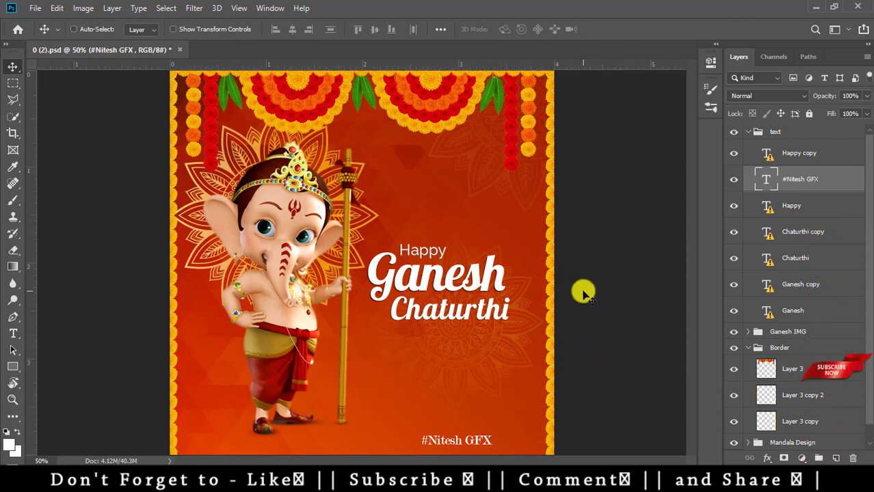
key(ctrl+minus)
right_click(429, 383)
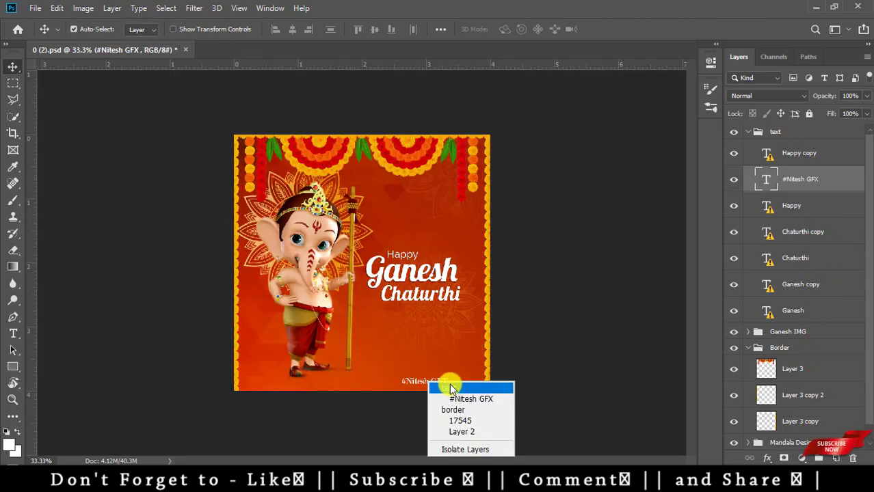
click(449, 399)
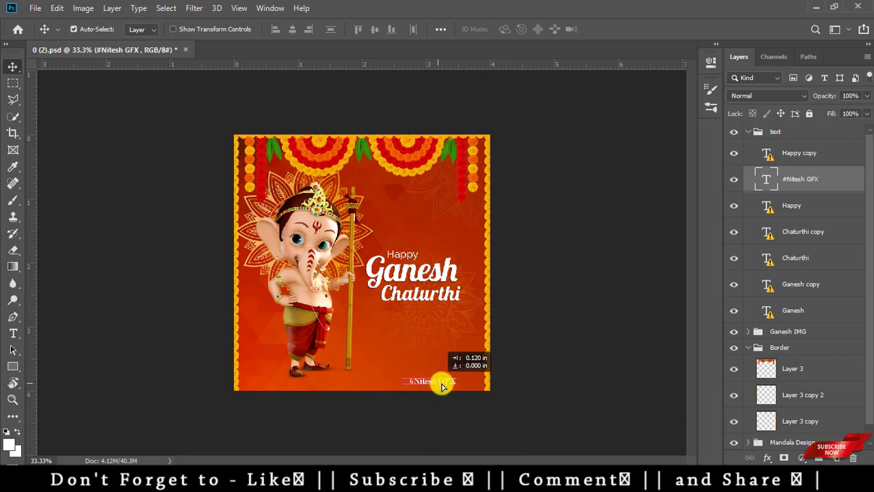
drag(441, 387, 462, 387)
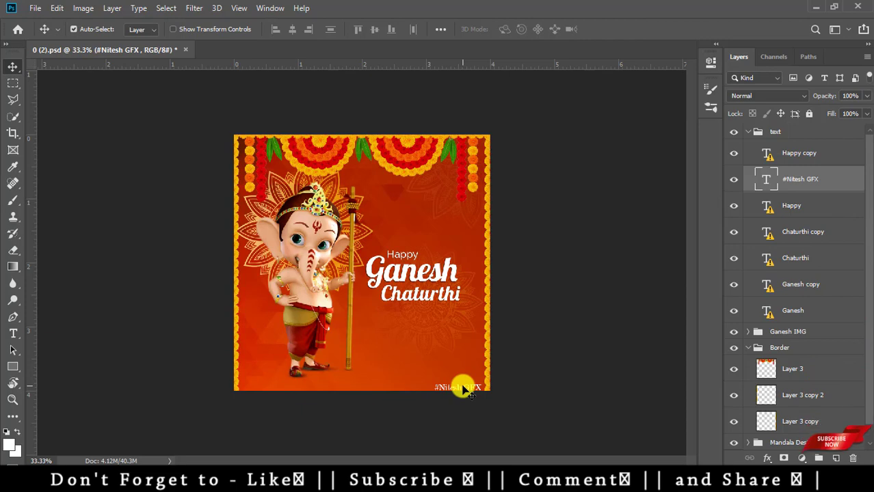
key(ctrl+plus)
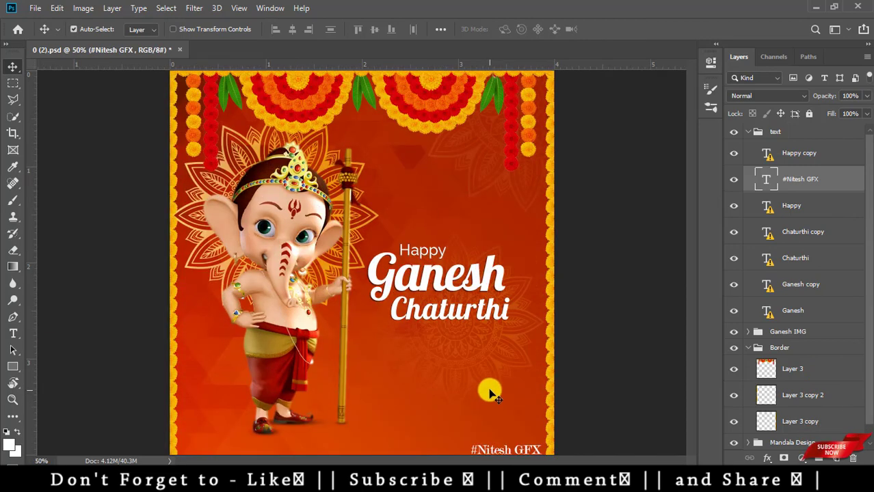
drag(524, 461, 465, 335)
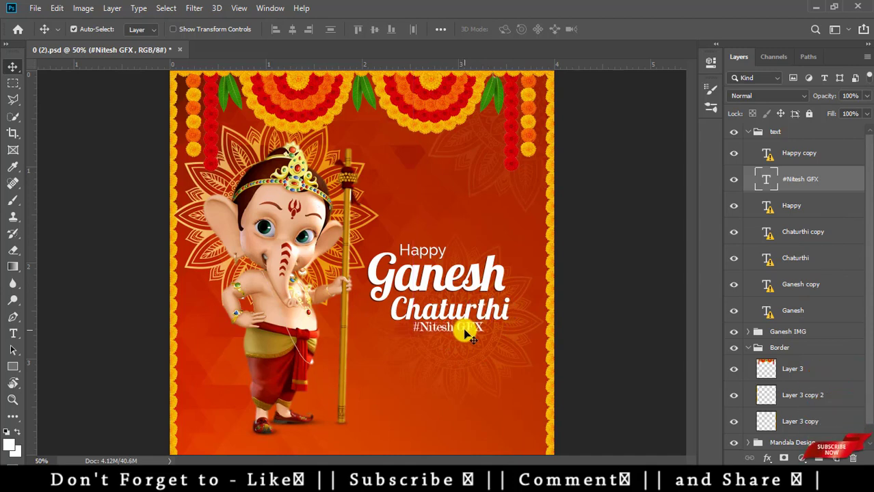
key(ctrl+minus)
- Close the orange 0 (2) flyer unsaved and drag 0 (3).psd from File Explorer into Photoshop
key(w)
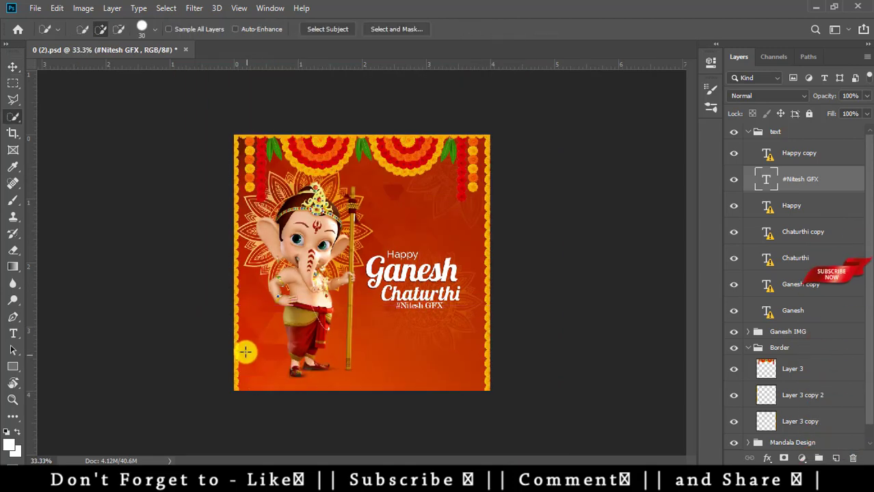
key(ctrl+w)
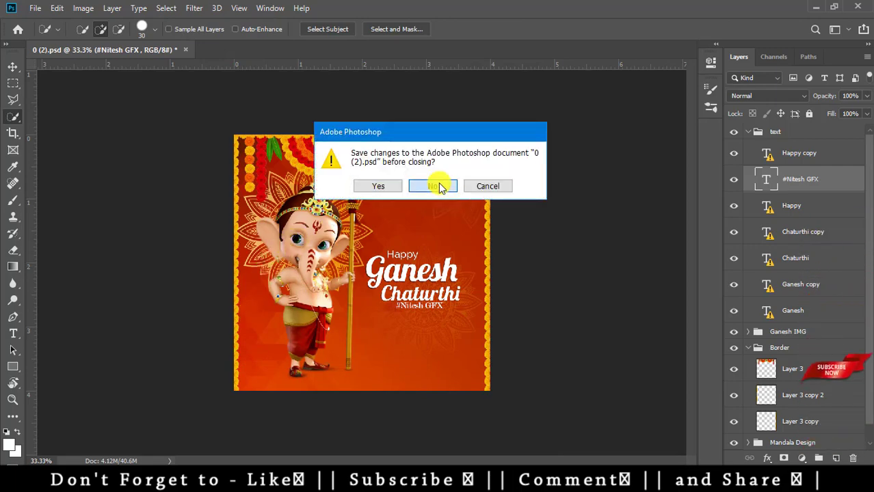
click(439, 186)
click(815, 7)
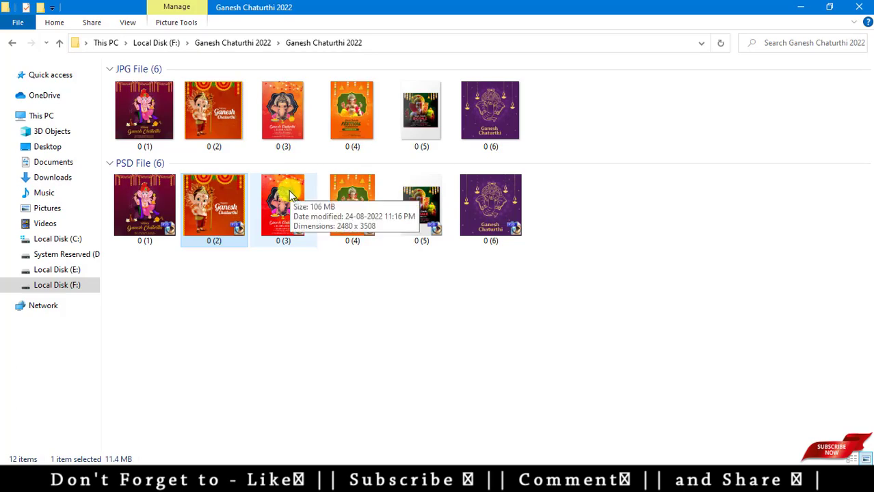
drag(289, 191, 239, 482)
drag(239, 451, 354, 269)
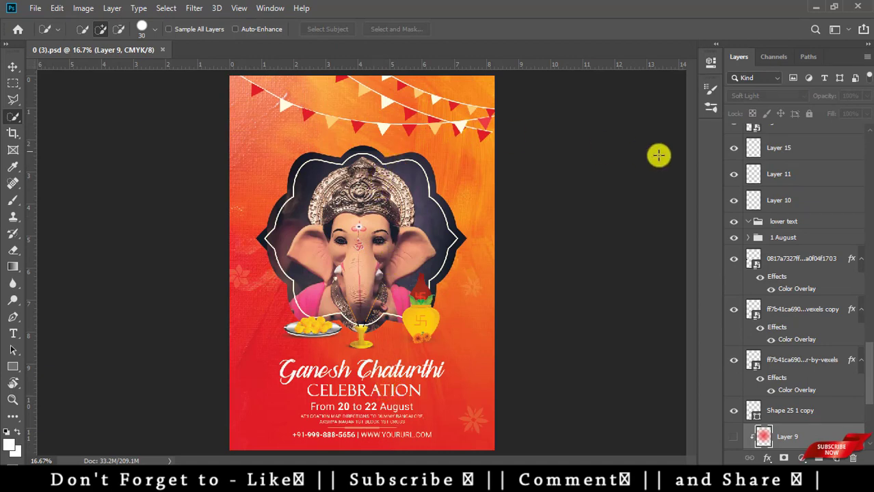
- With the Move tool, select Layer 12 from the canvas and nudge it slightly
key(b)
key(v)
right_click(337, 92)
click(389, 92)
mouse_move(472, 102)
mouse_down()
mouse_move(478, 164)
mouse_move(452, 156)
mouse_up()
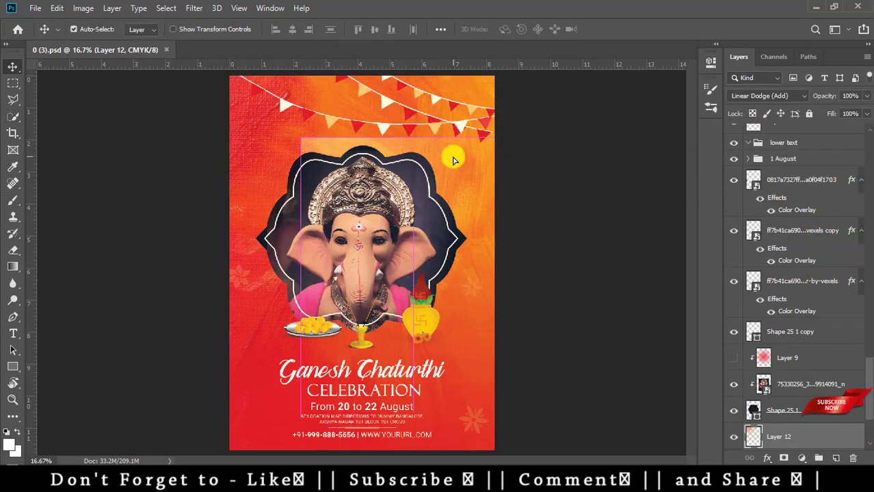
- Check the Ganesh photo inside the frame, then open its 75330256 smart-object contents
click(734, 410)
click(733, 410)
click(733, 384)
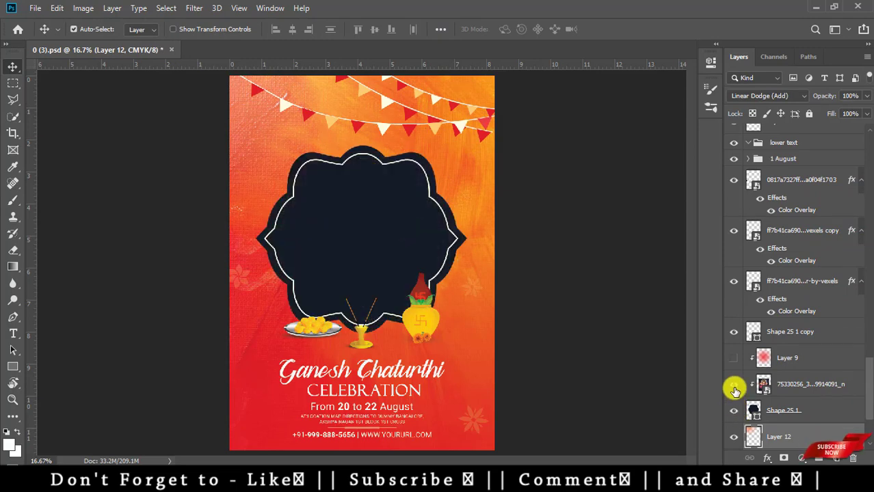
click(734, 386)
double_click(764, 389)
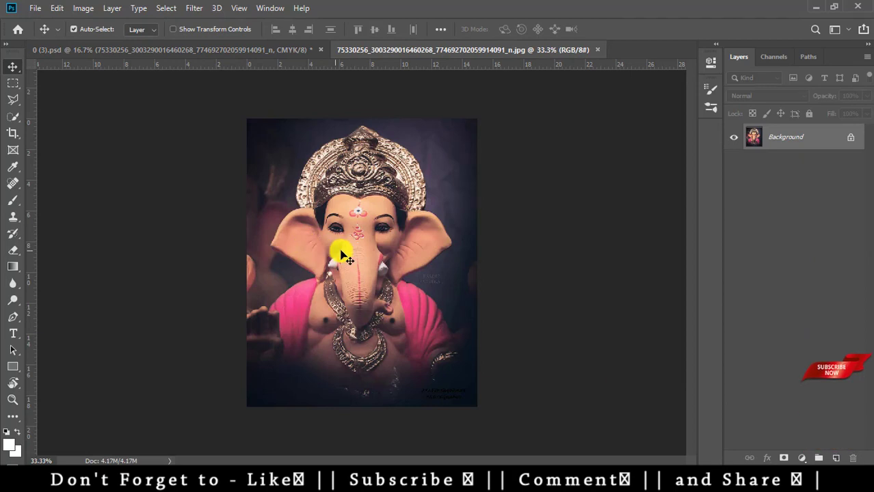
- Turn the photo's Background into Layer 0 and hide that layer
click(853, 139)
double_click(847, 138)
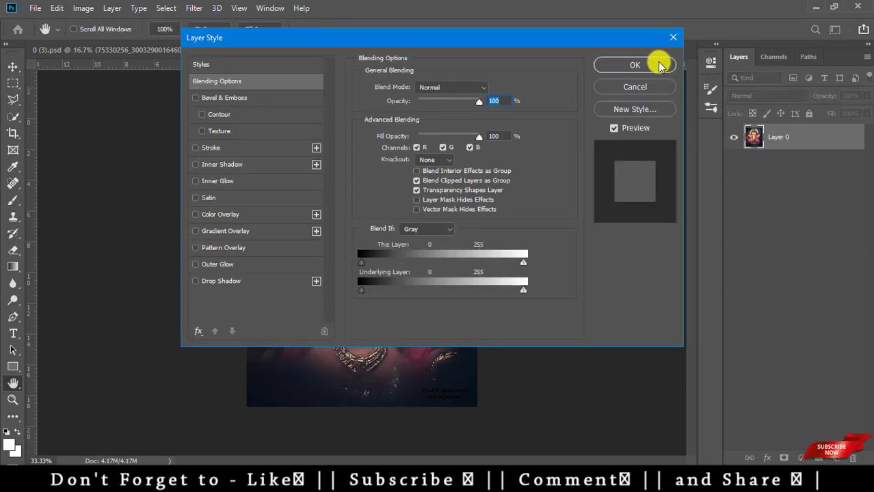
click(660, 65)
click(734, 137)
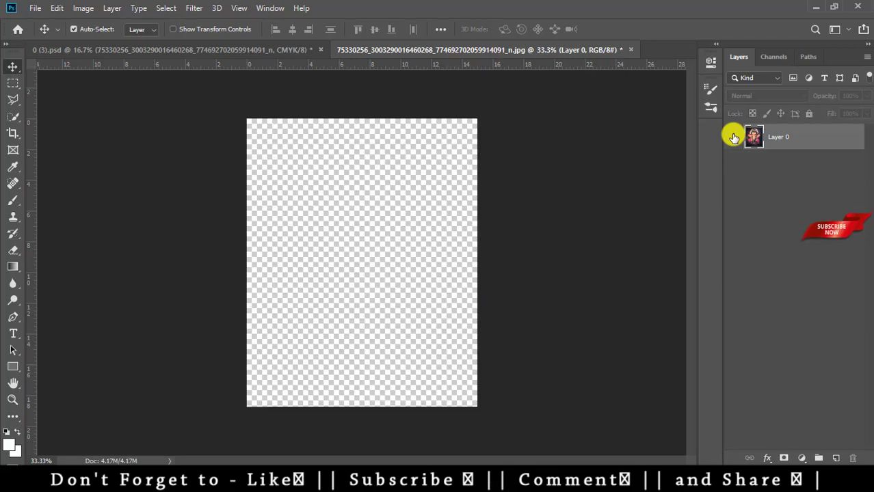
- Close the embedded photo document, saving its changes
click(631, 49)
click(396, 194)
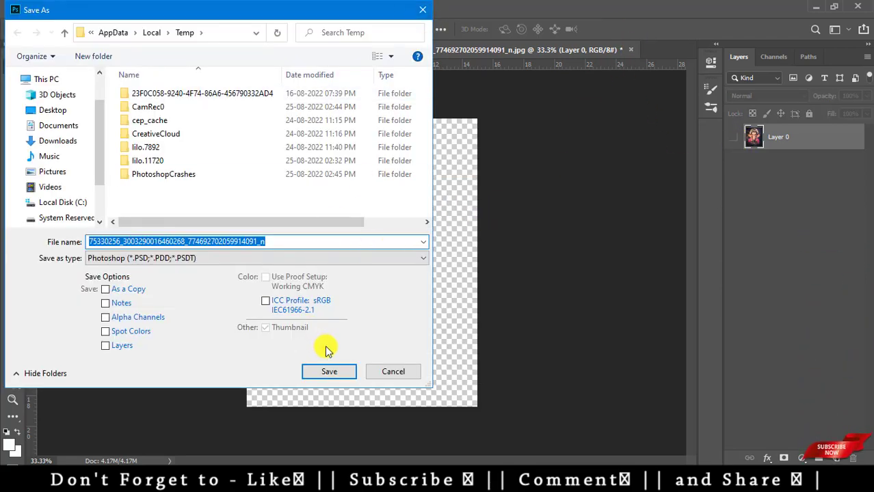
click(334, 374)
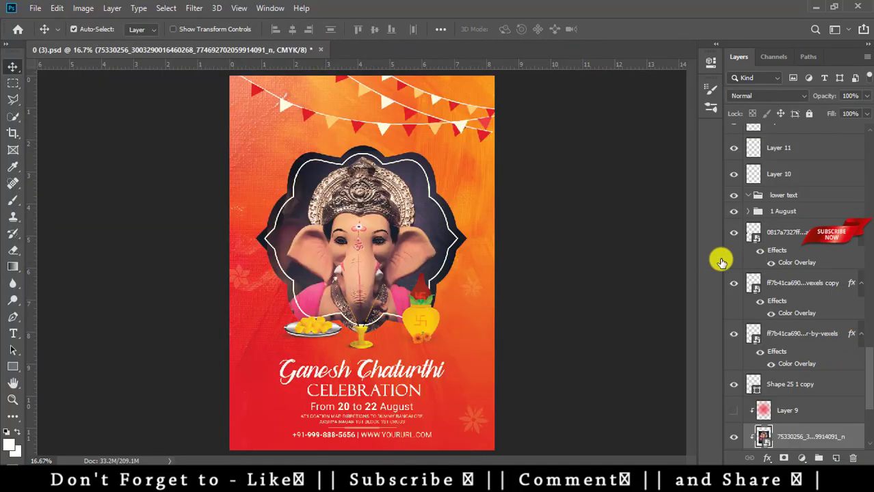
- Move the Plate with Sweet layer beside the idol and shift the kalash with flowers slightly up
right_click(311, 328)
click(322, 331)
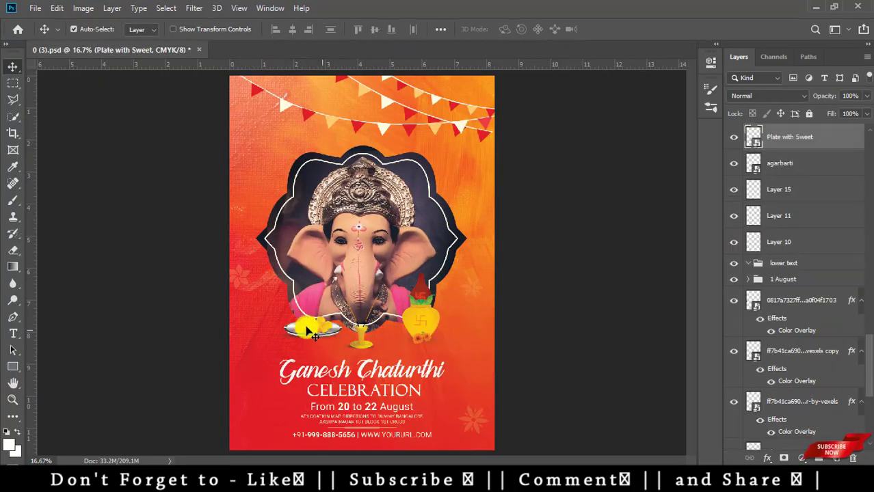
drag(321, 331, 257, 361)
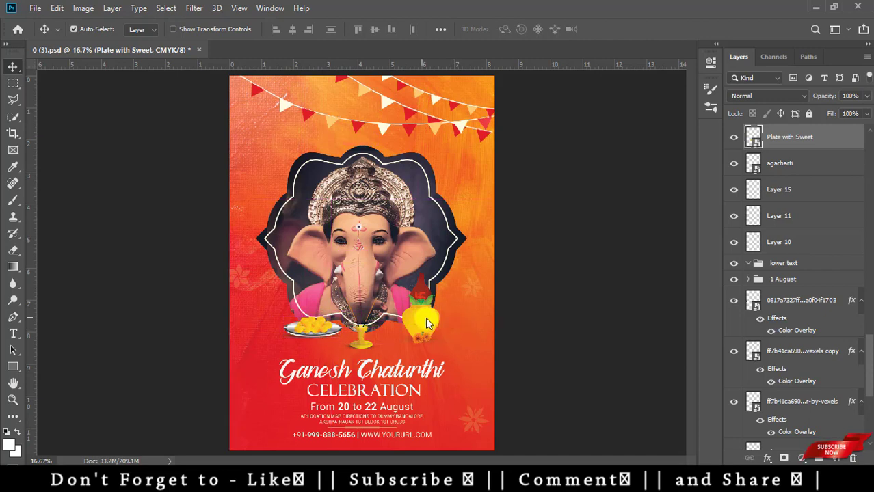
right_click(416, 307)
click(434, 328)
drag(434, 328, 444, 311)
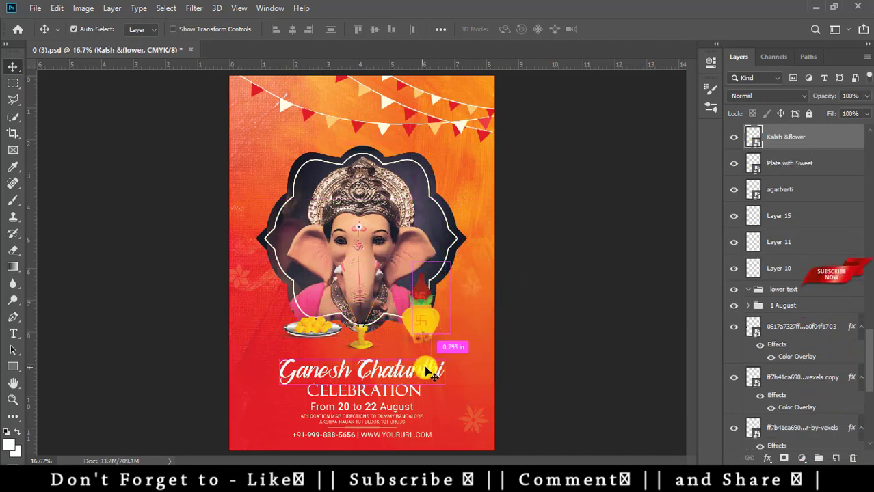
- Change the date line from 'From 20 to 22 August' to 'From 31 August'
scroll(441, 447, up, 1)
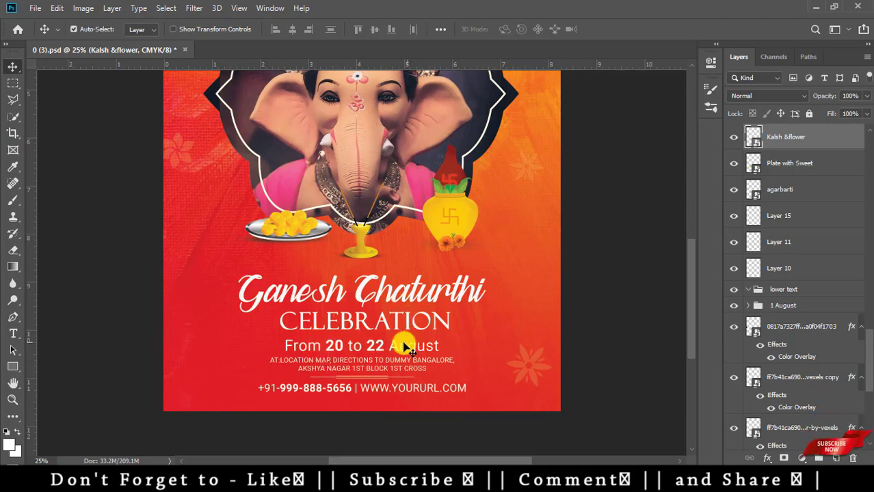
key(t)
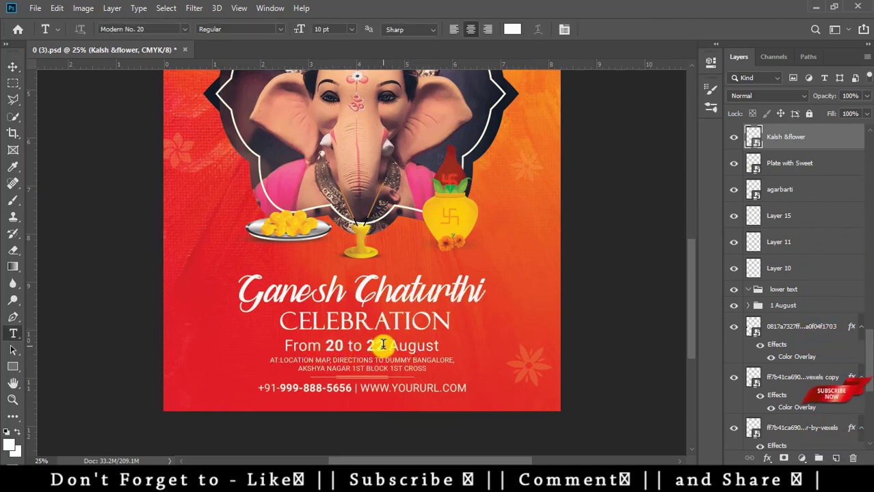
click(383, 345)
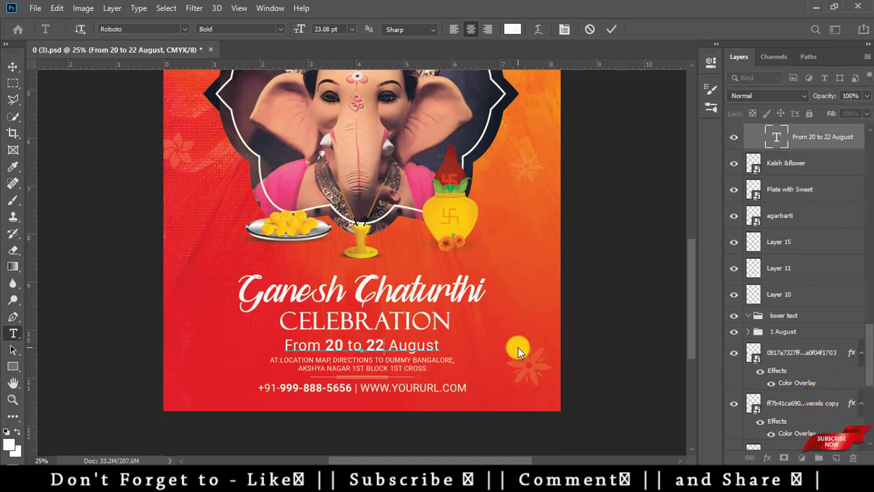
key(BackSpace)
key(BackSpace)
text(31)
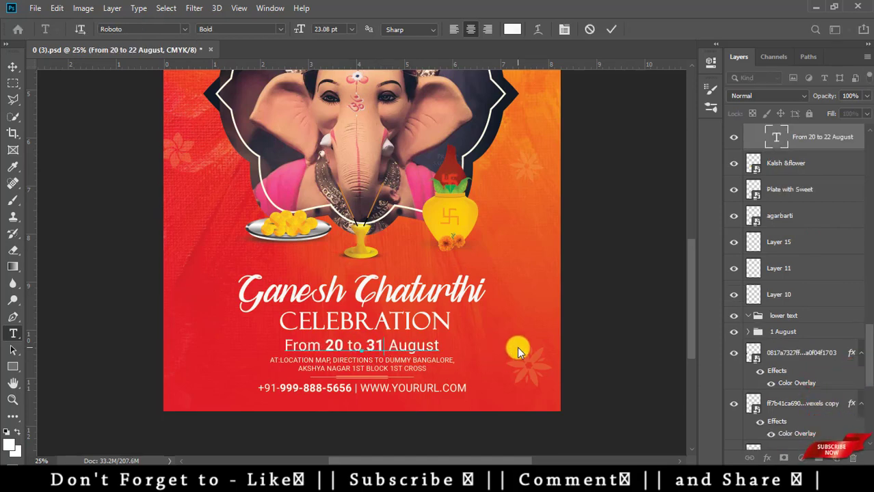
key(ctrl+Return)
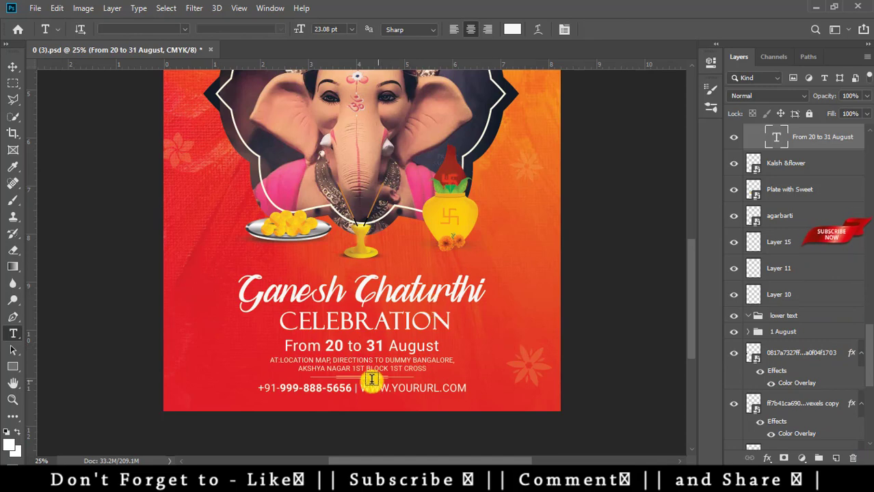
drag(342, 345, 323, 346)
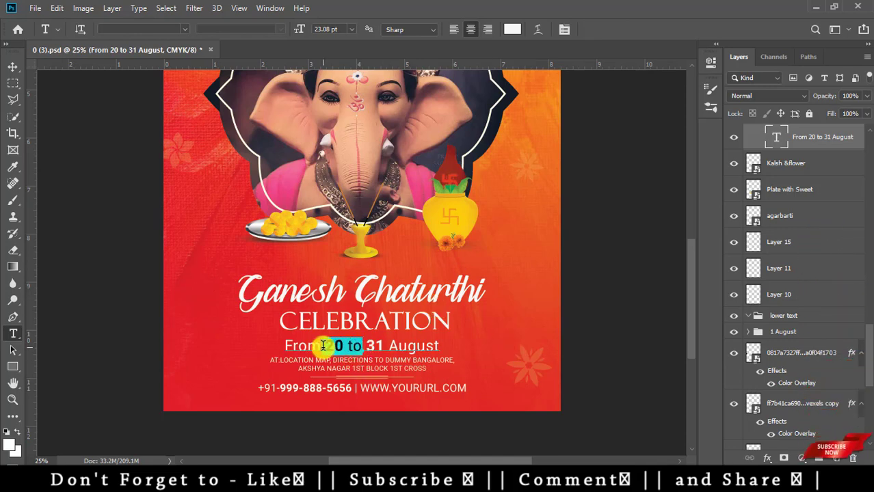
key(BackSpace)
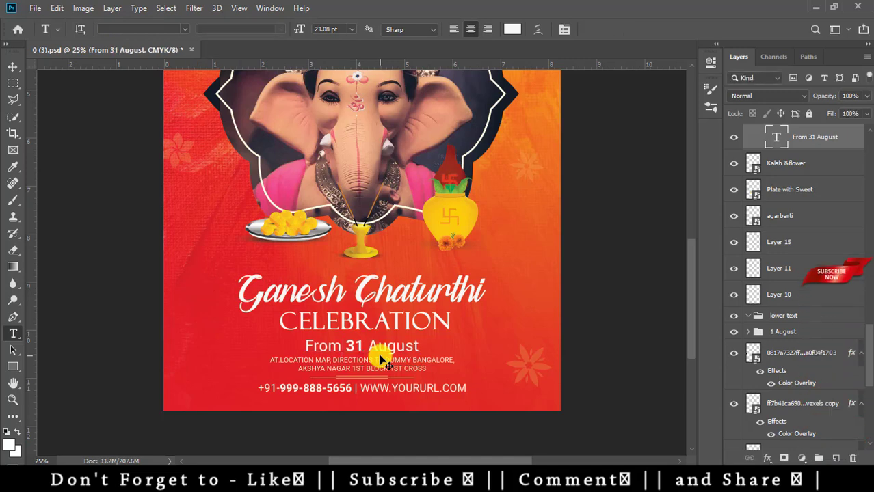
key(ctrl+Return)
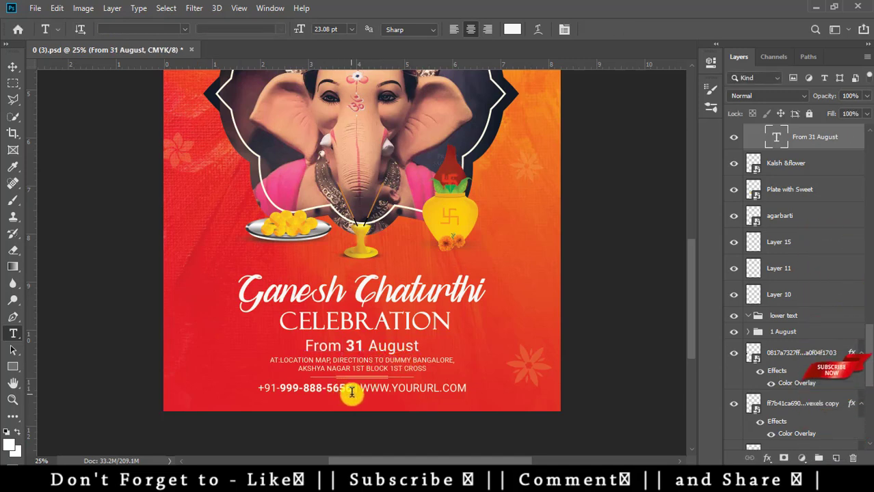
- Replace the old digits in the contact line with a new phone number, then close the flyer
click(352, 388)
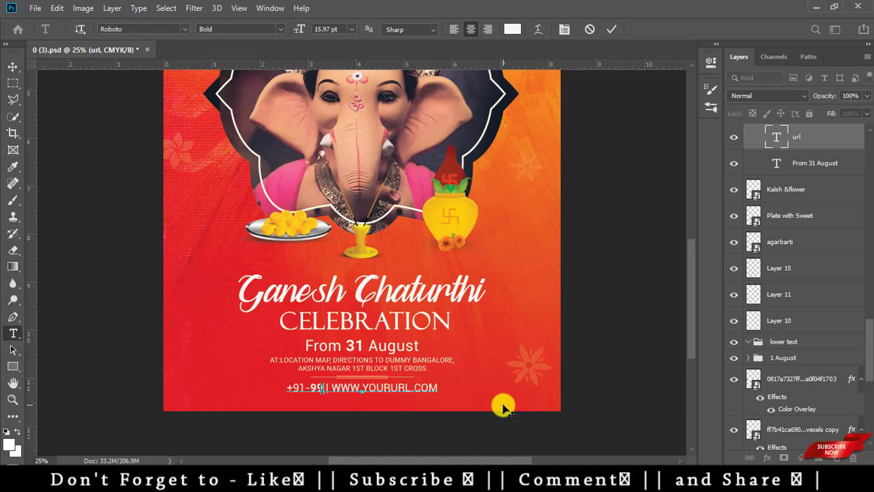
key(BackSpace)
key(BackSpace)
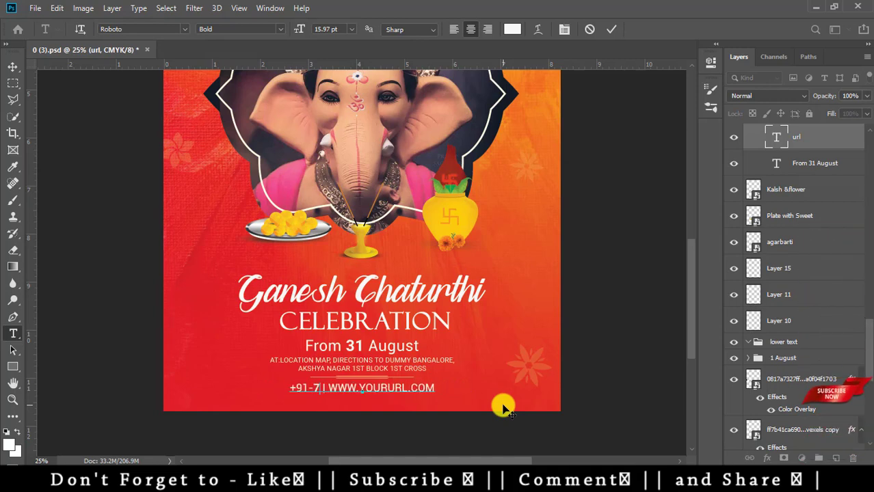
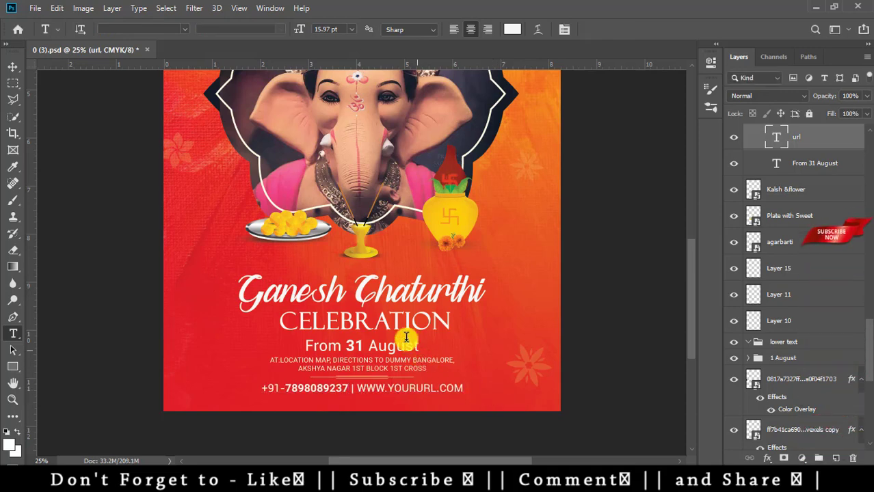
key(ctrl+minus)
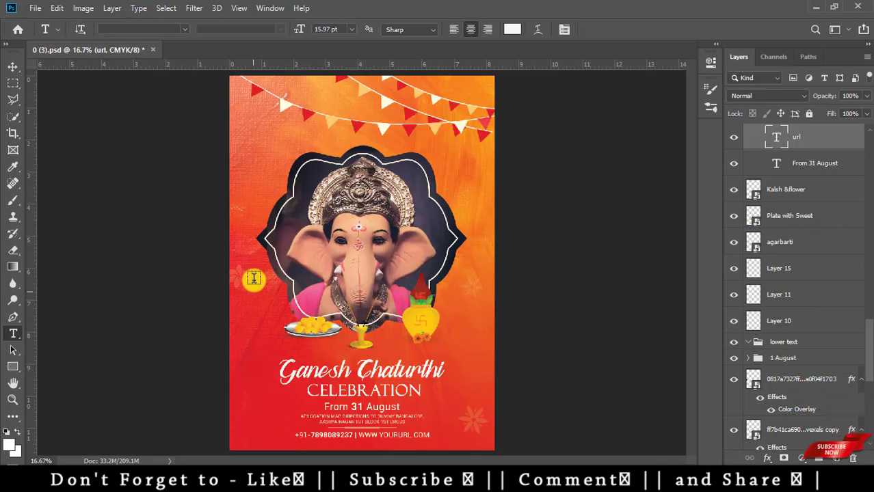
key(ctrl+w)
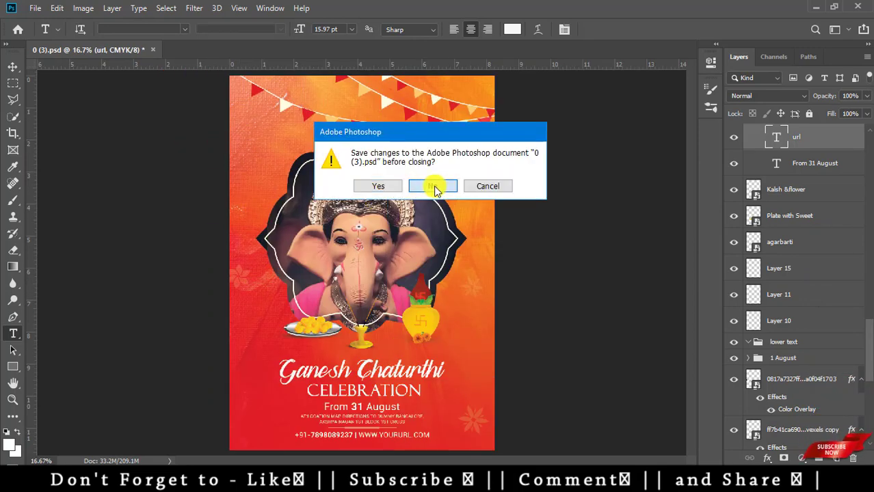
- Discard the 0 (3) flyer's changes and drag 0 (4).psd from the template folder into Photoshop
click(432, 186)
key(alt+Tab)
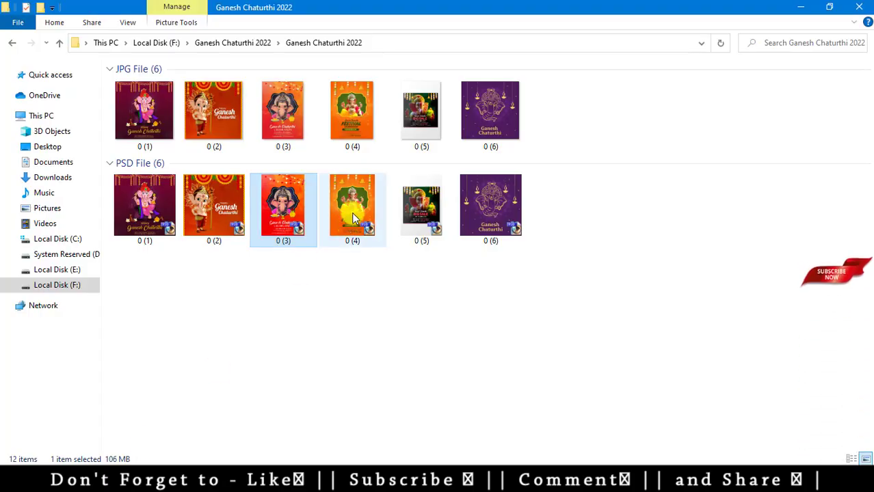
drag(351, 213, 415, 322)
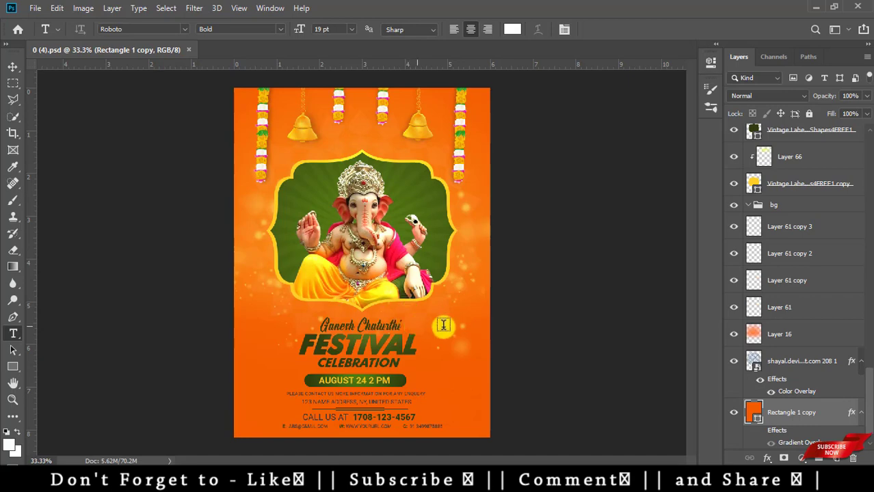
key(ctrl+plus)
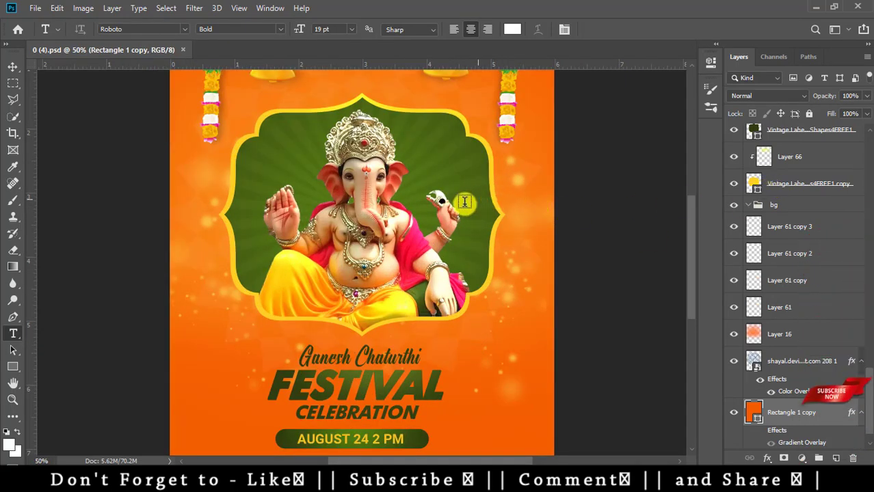
key(v)
right_click(395, 182)
click(410, 191)
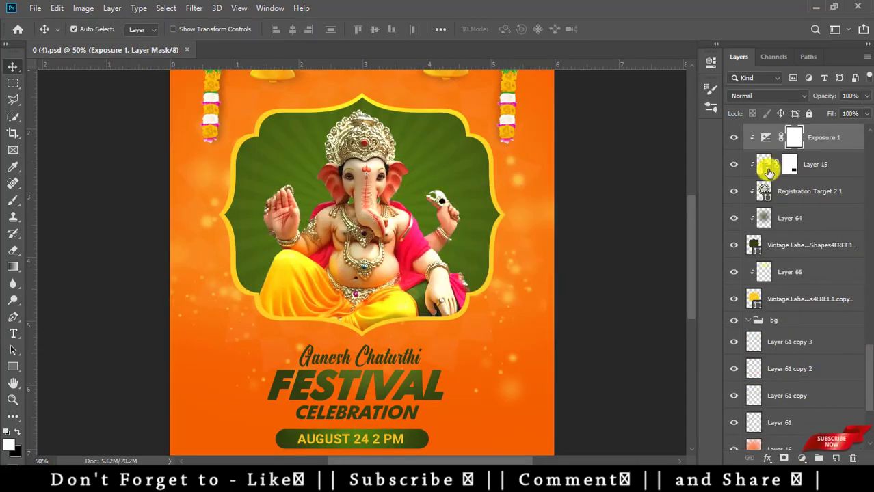
click(734, 137)
click(734, 137)
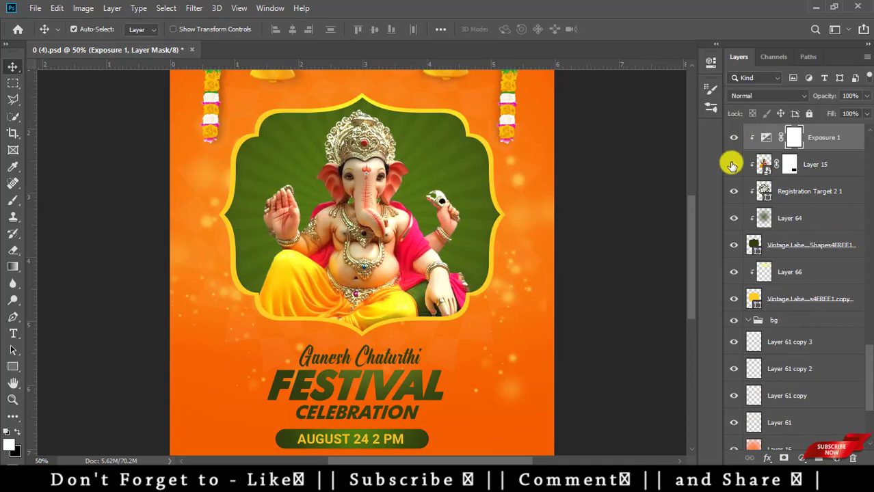
click(733, 164)
click(734, 164)
scroll(208, 201, up, 3)
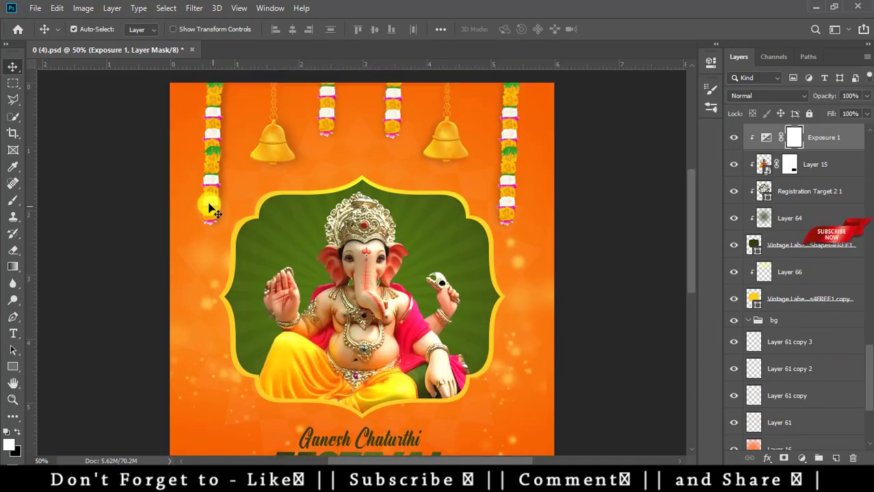
right_click(209, 179)
click(223, 177)
drag(223, 176, 438, 260)
scroll(440, 287, down, 5)
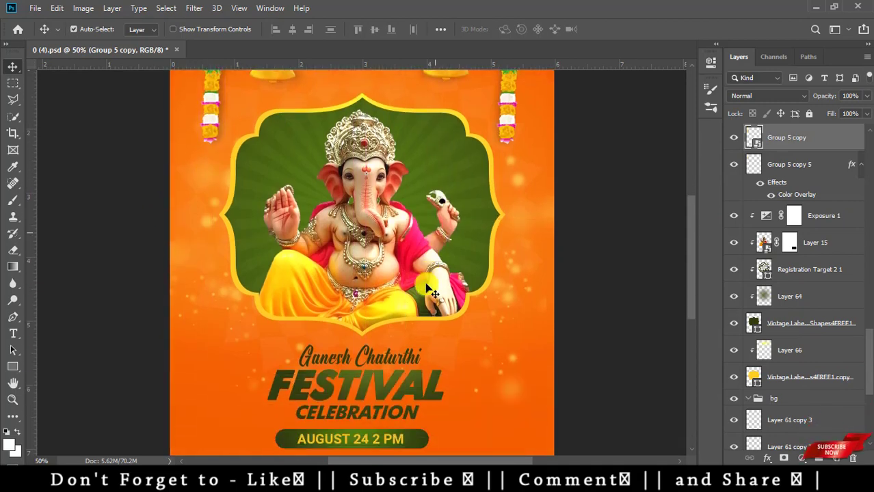
key(t)
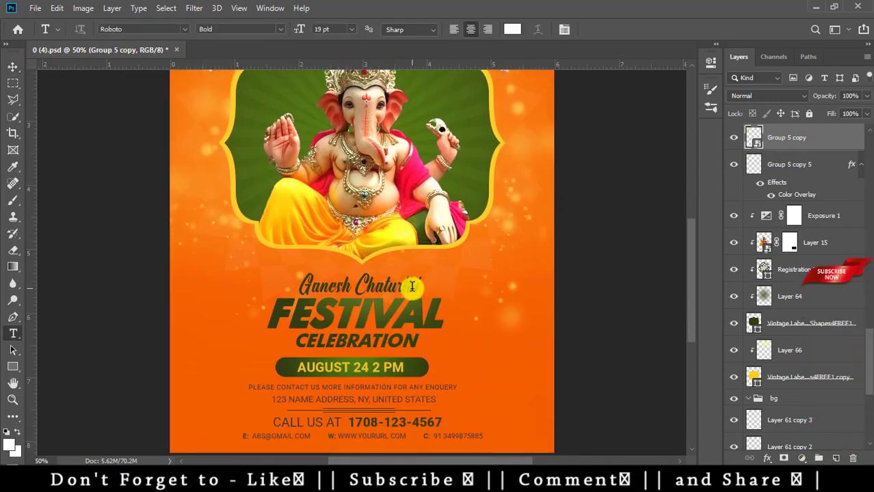
click(407, 285)
click(431, 218)
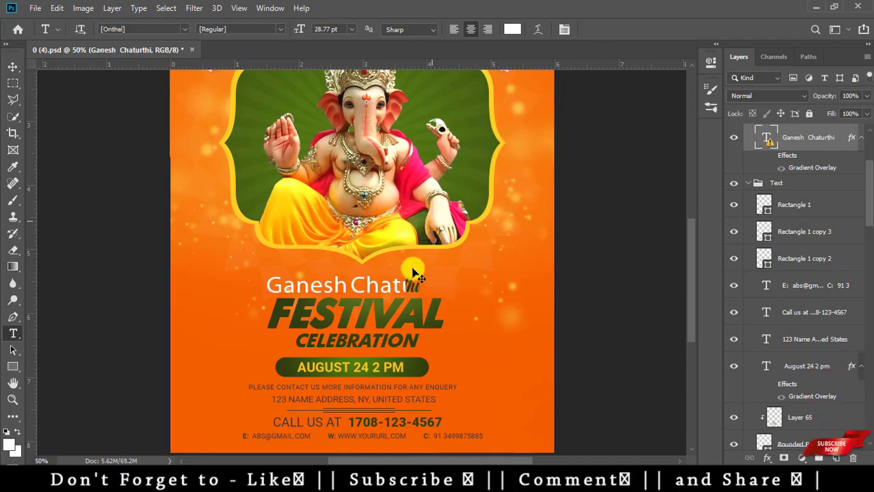
key(Escape)
click(431, 313)
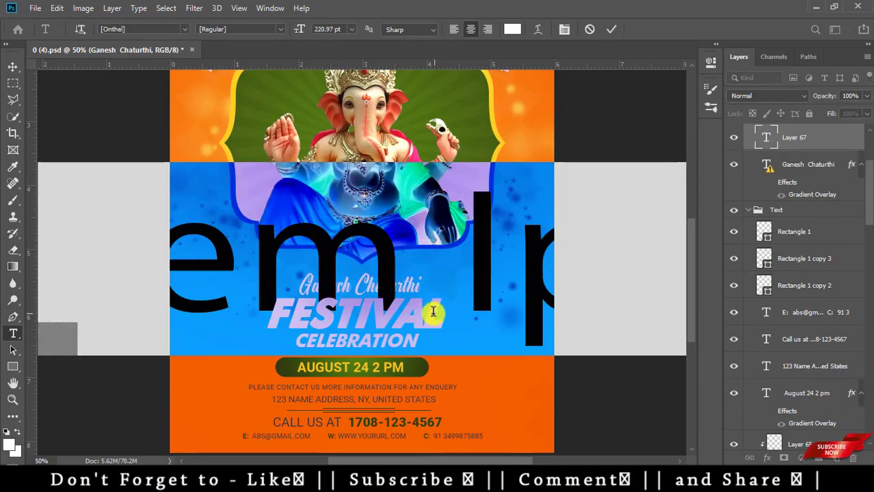
key(Escape)
click(432, 312)
click(448, 215)
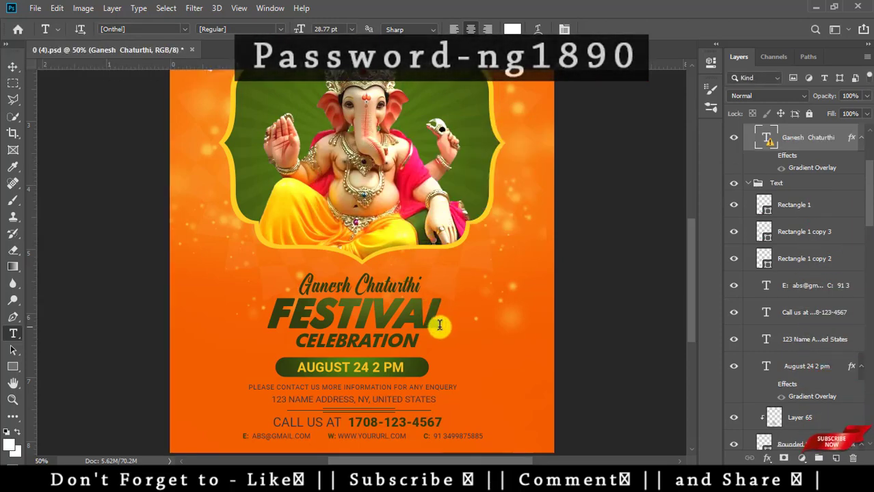
click(440, 325)
click(472, 215)
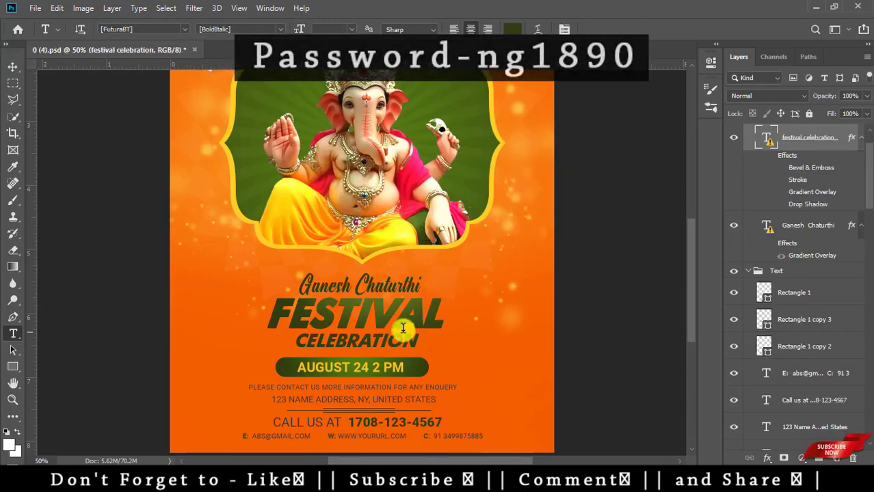
- Edit the flyer's date text to read AUGUST 31 2 PM
click(368, 367)
key(BackSpace)
key(BackSpace)
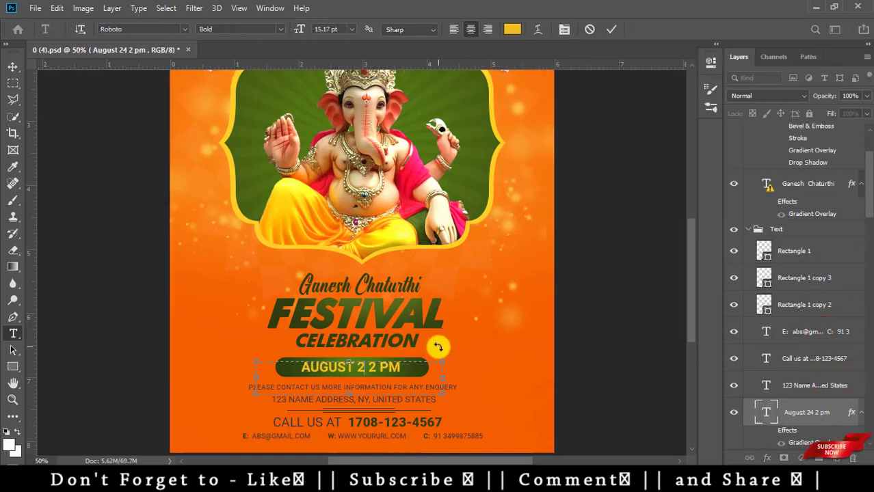
text(31)
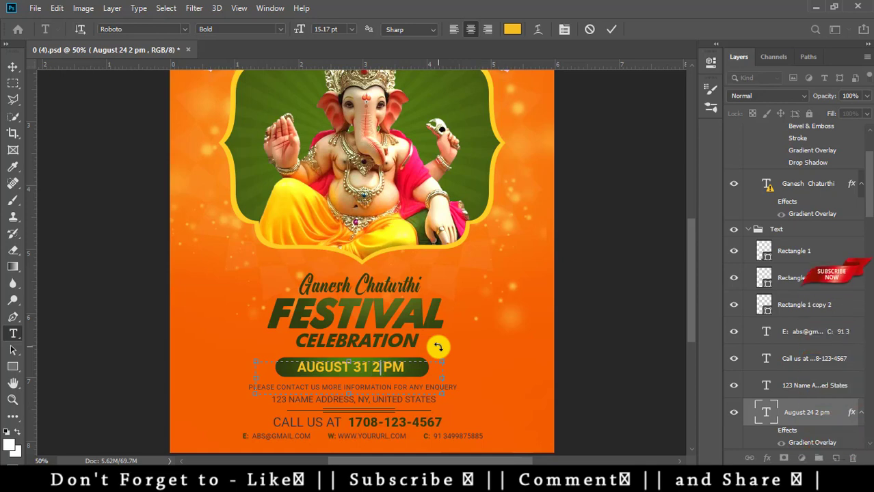
key(BackSpace)
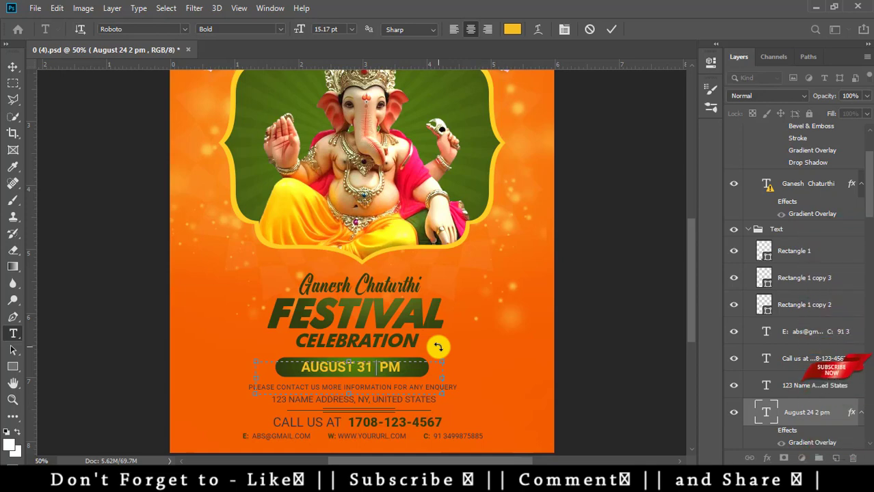
text(2)
key(ctrl+Return)
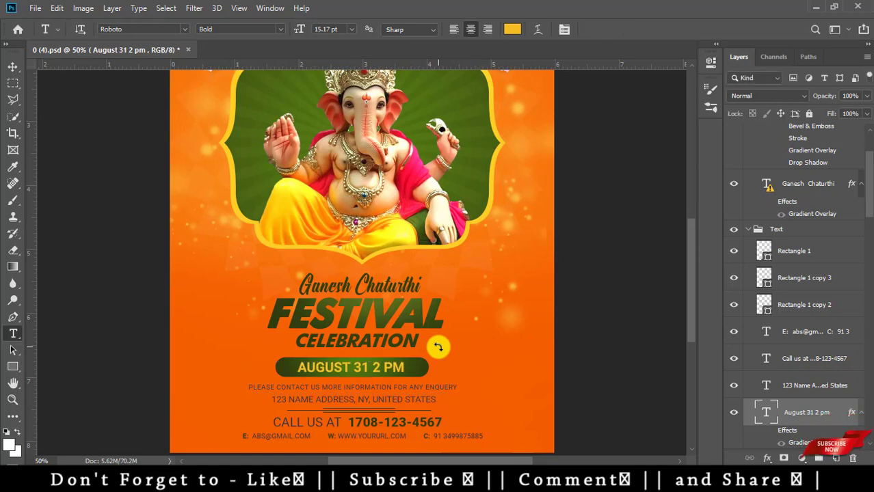
- Replace the CALL US AT phone number with a new one
click(439, 424)
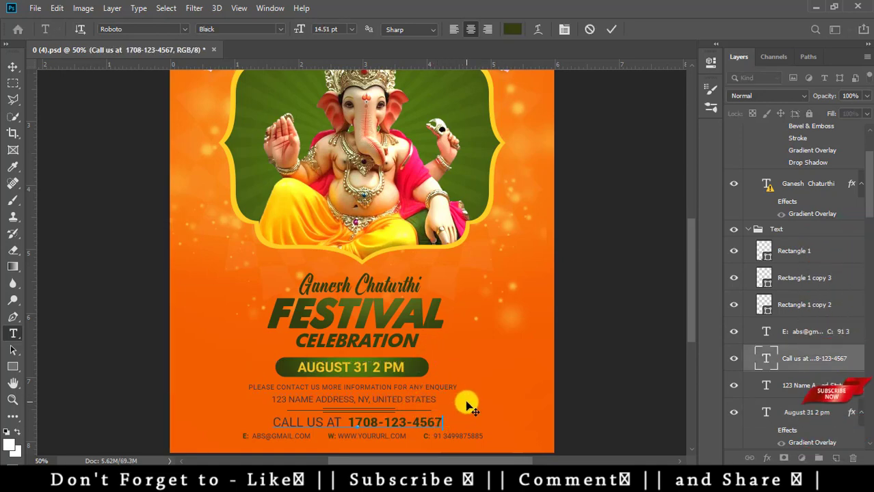
key(BackSpace)
key(BackSpace)
key(BackSpace)
key(BackSpace)
key(BackSpace)
key(BackSpace)
key(BackSpace)
key(BackSpace)
key(BackSpace)
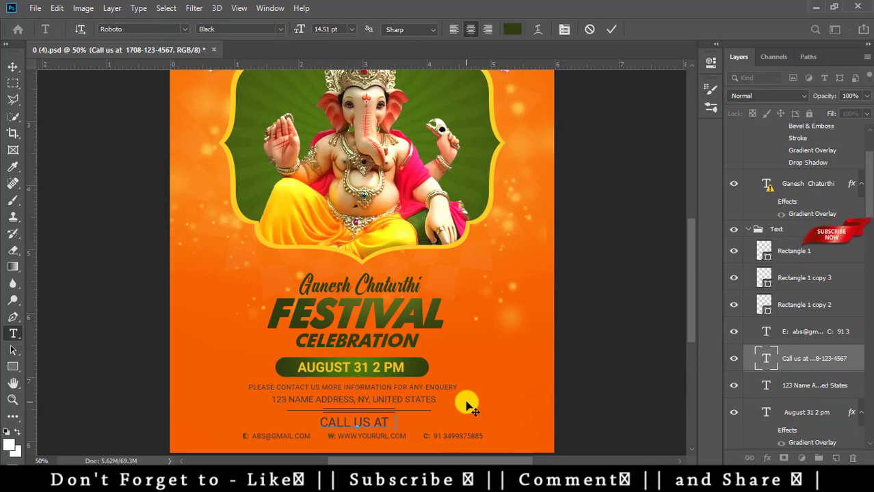
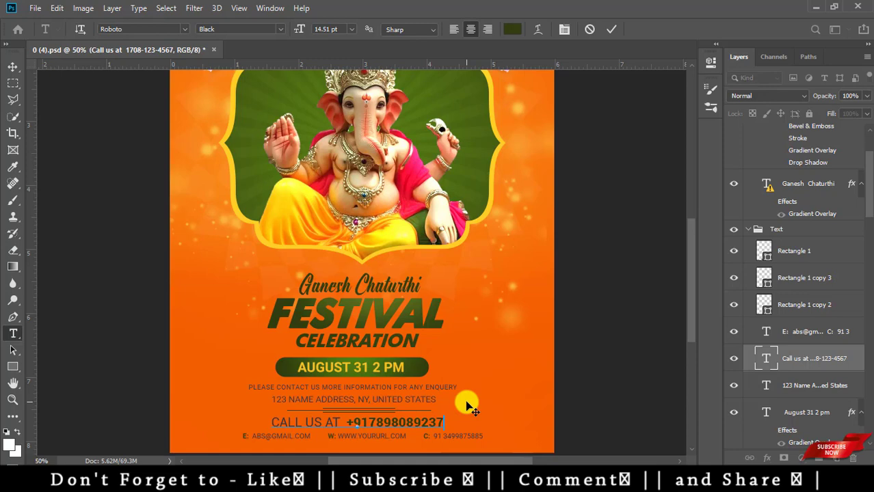
key(ctrl+Return)
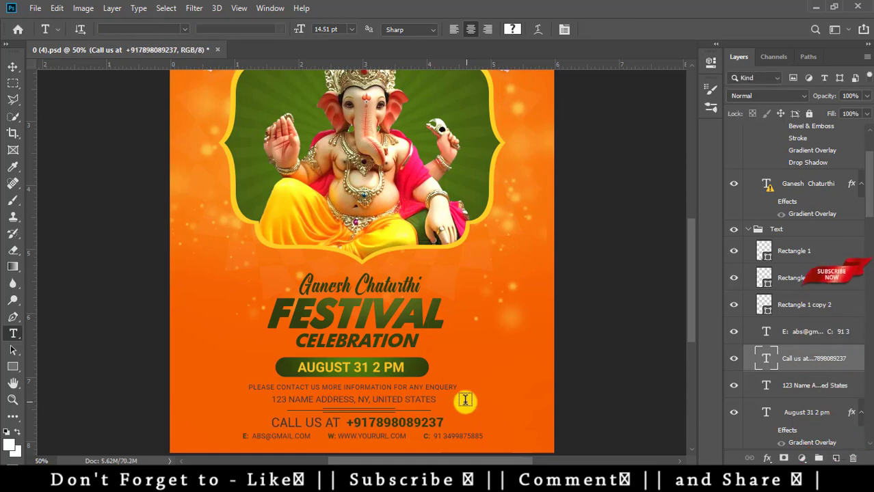
key(ctrl+minus)
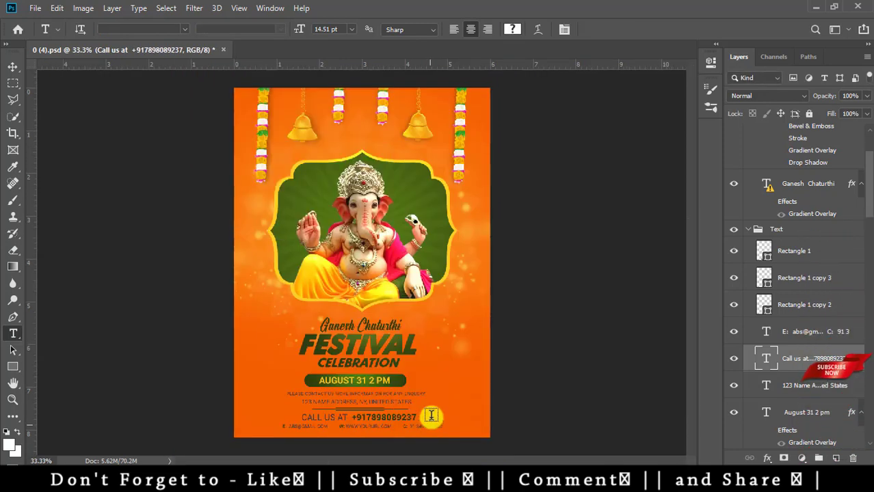
- Save the edited flyer over 0 (4).psd in Photoshop format
key(ctrl+shift+s)
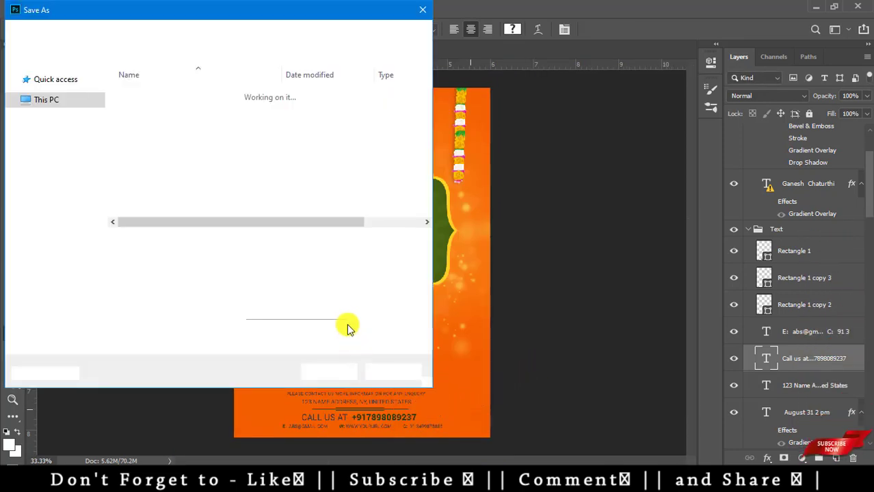
click(254, 263)
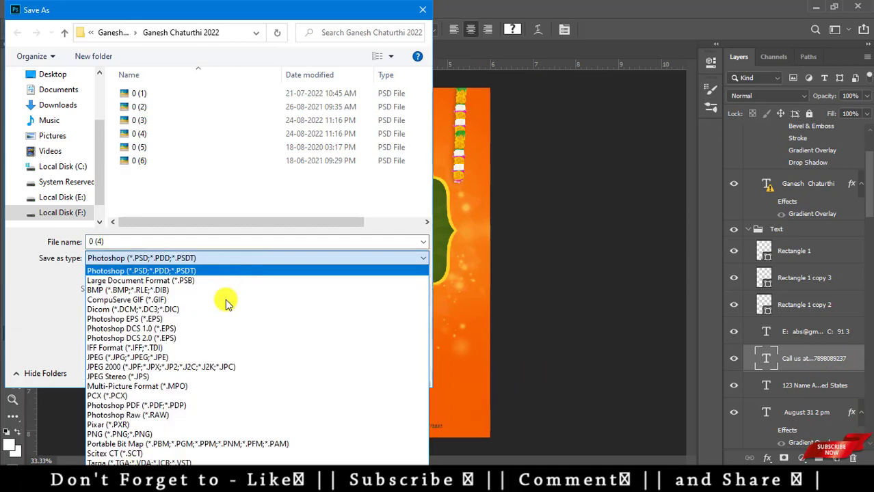
click(328, 240)
click(327, 375)
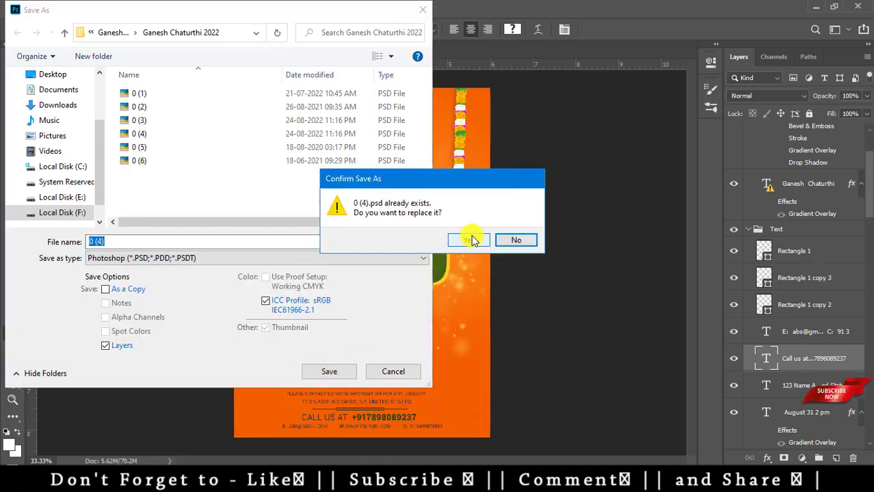
click(471, 235)
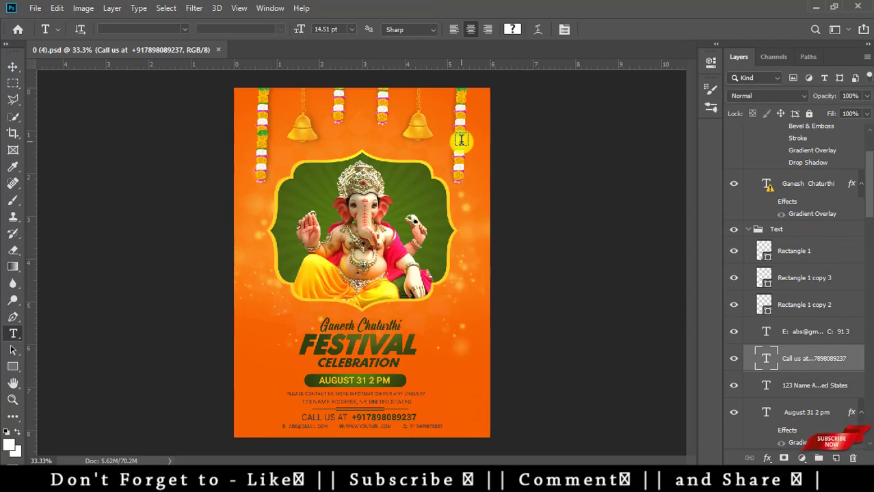
- Save a maximum-quality JPEG copy as 0 (4).jpg, then close the document
key(ctrl+shift+s)
click(250, 258)
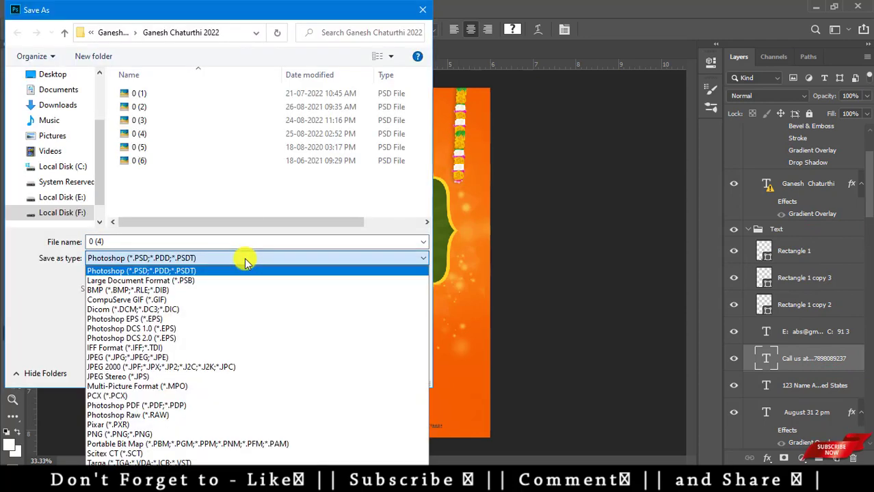
click(195, 357)
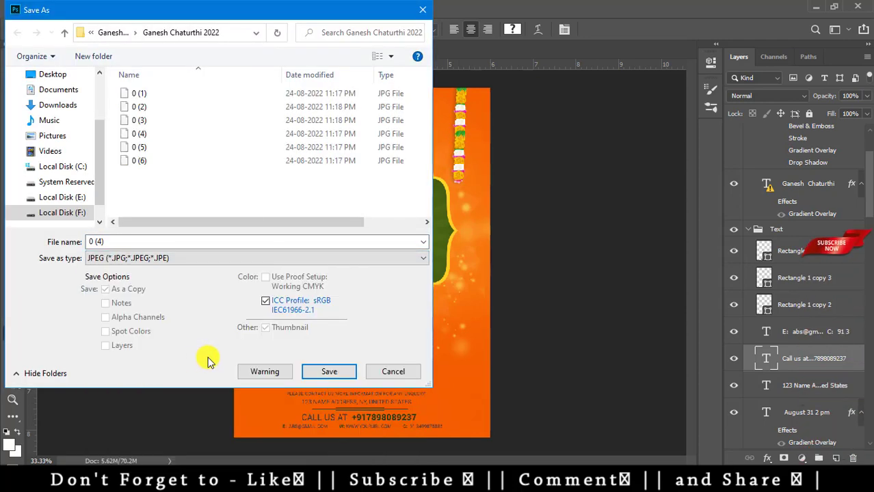
click(313, 372)
click(478, 244)
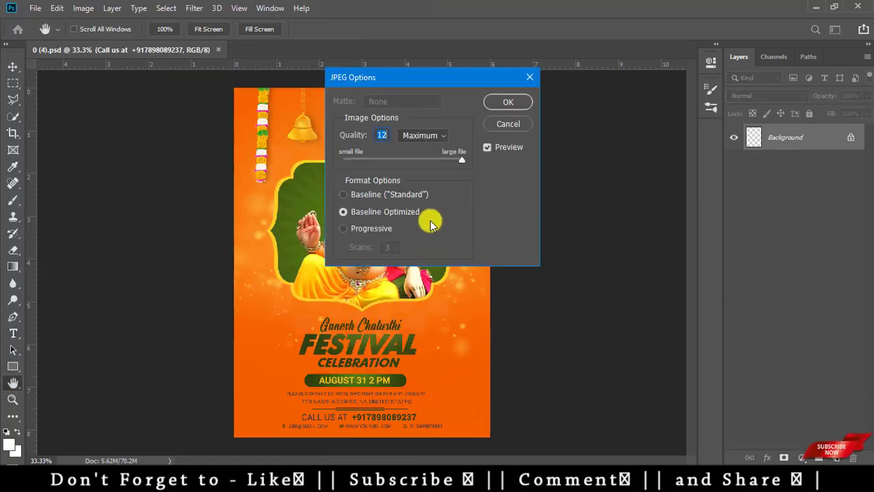
click(516, 99)
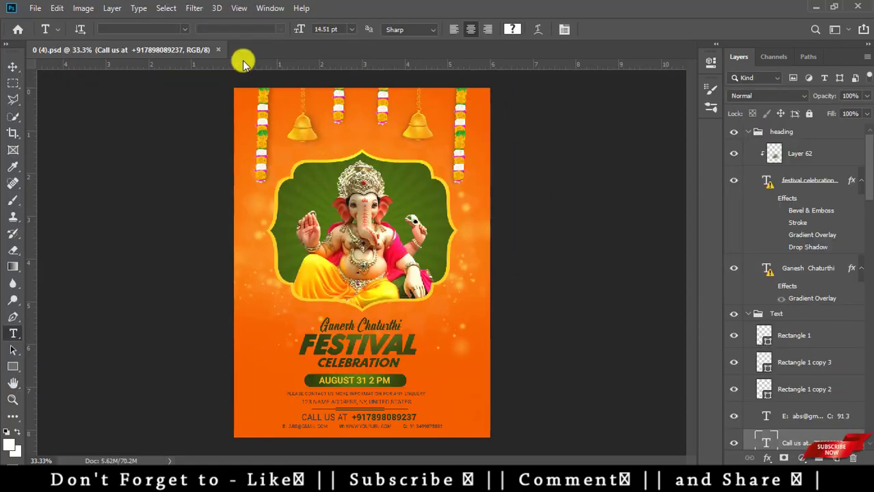
click(211, 50)
click(125, 461)
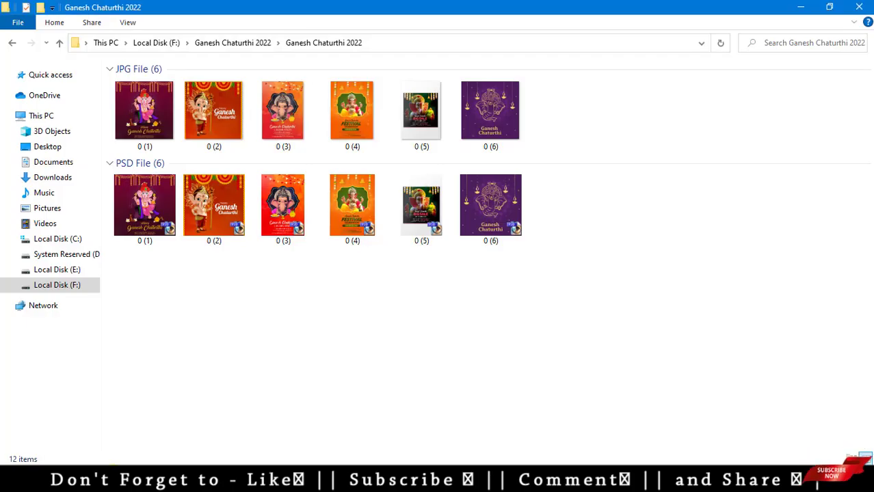